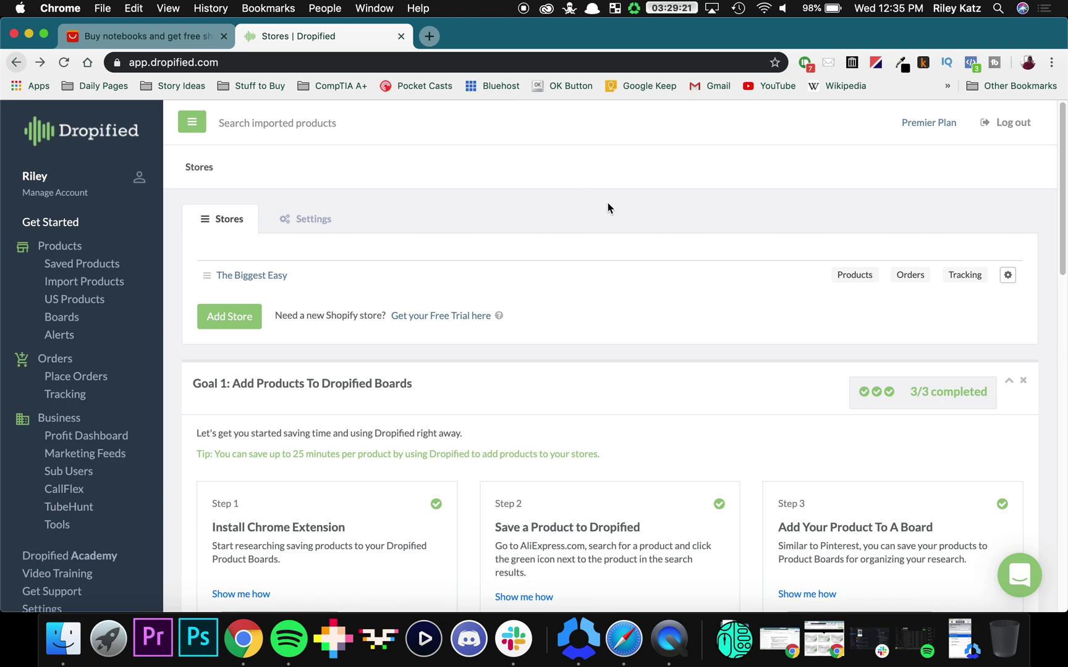
Scroll the Dropified Stores page and briefly highlight the Goal 1 heading text.
scroll(642, 270, down, 4)
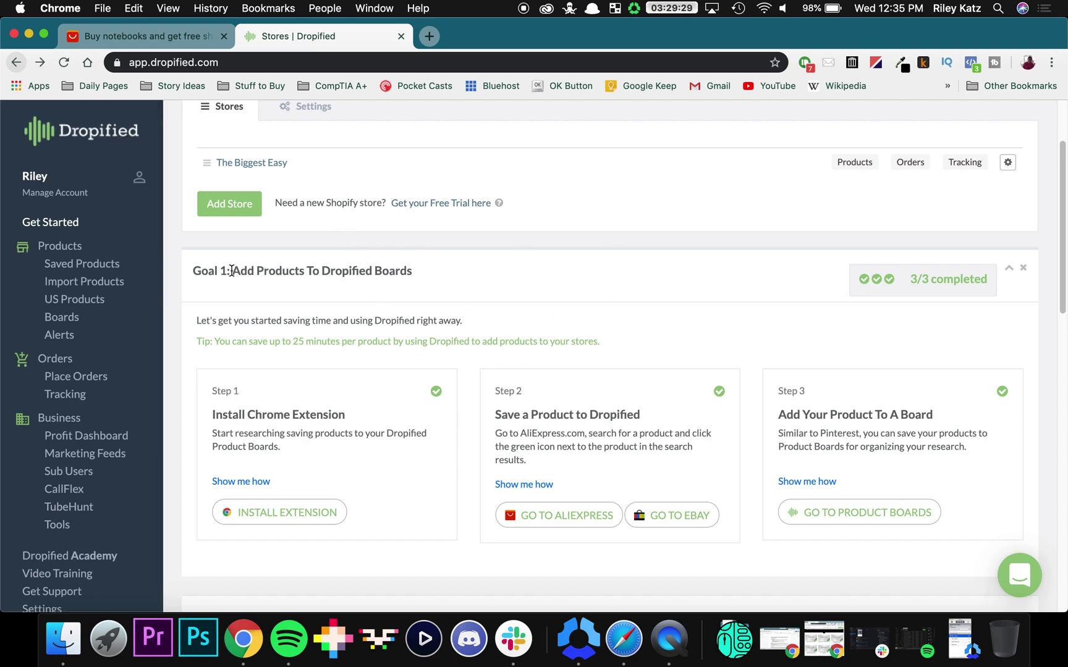
drag(193, 270, 420, 270)
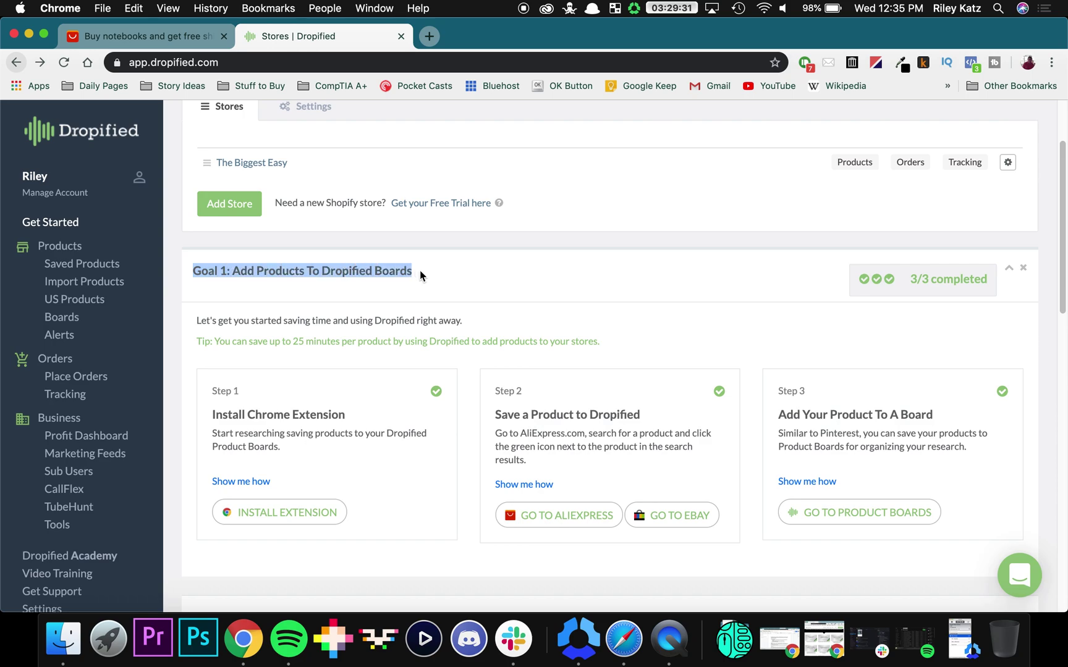
click(447, 279)
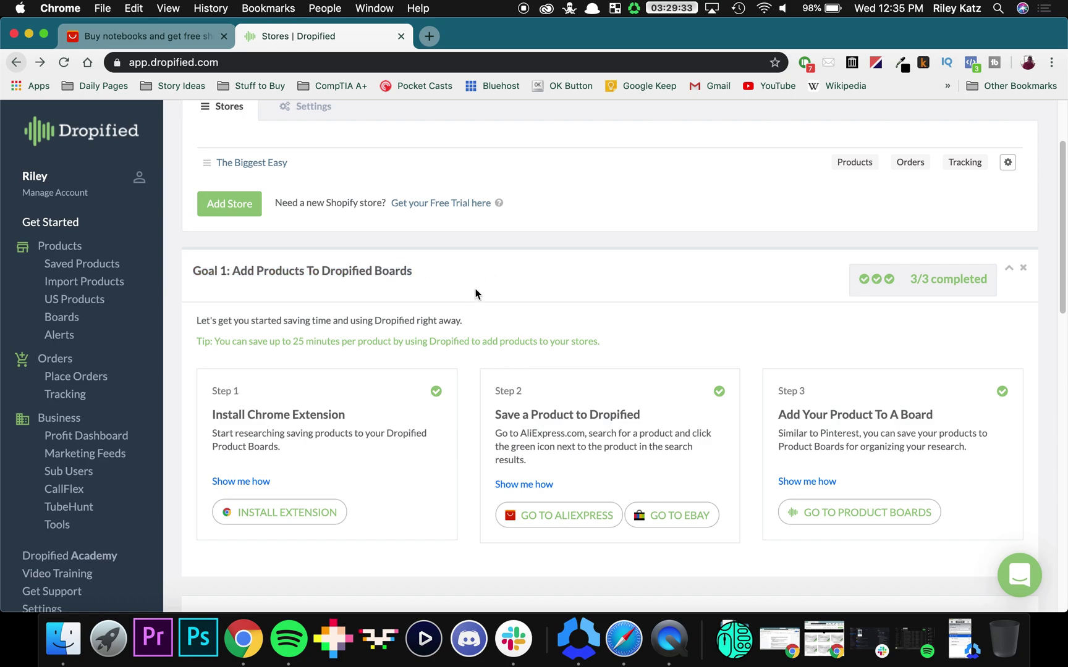
Add the Dropified Dropshipping extension to Chrome, pin its icon to the toolbar, and go back.
click(295, 515)
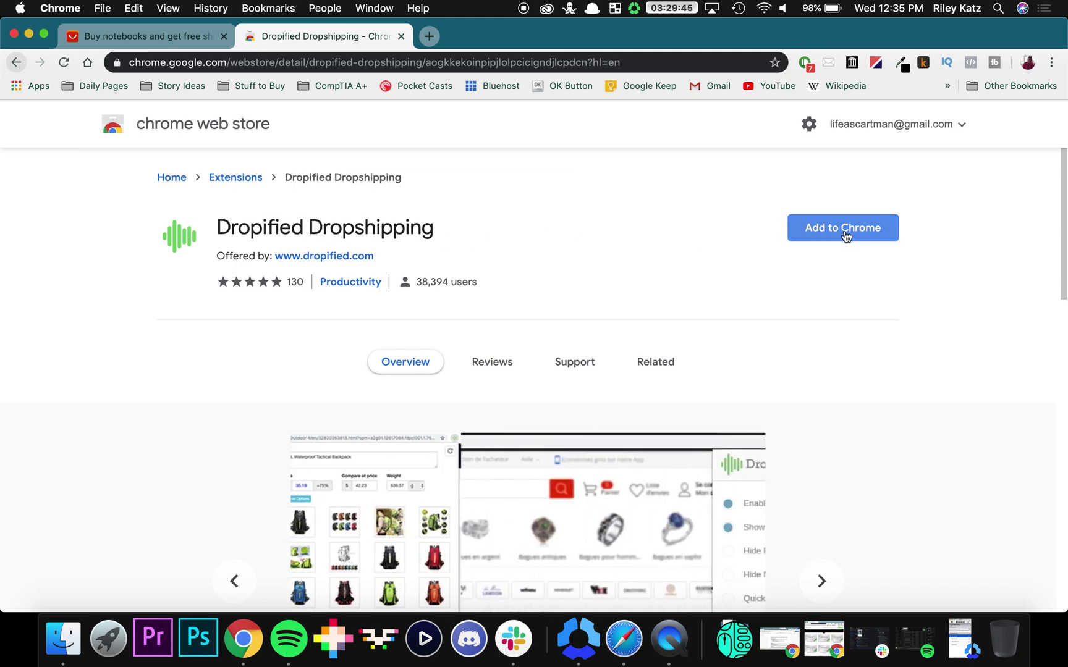
click(844, 235)
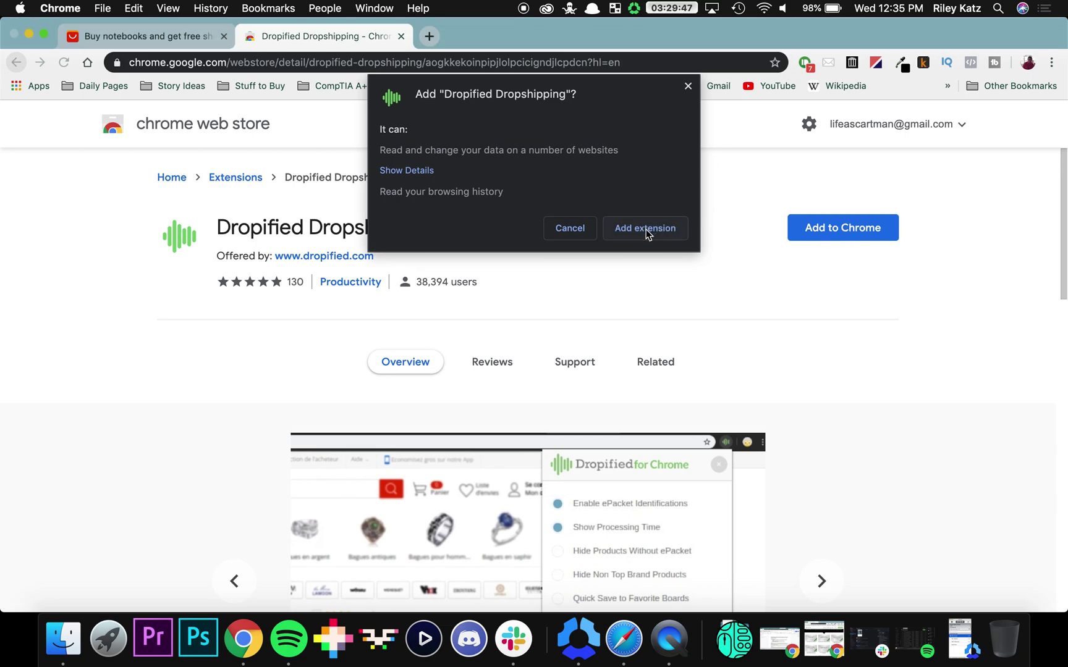
click(646, 229)
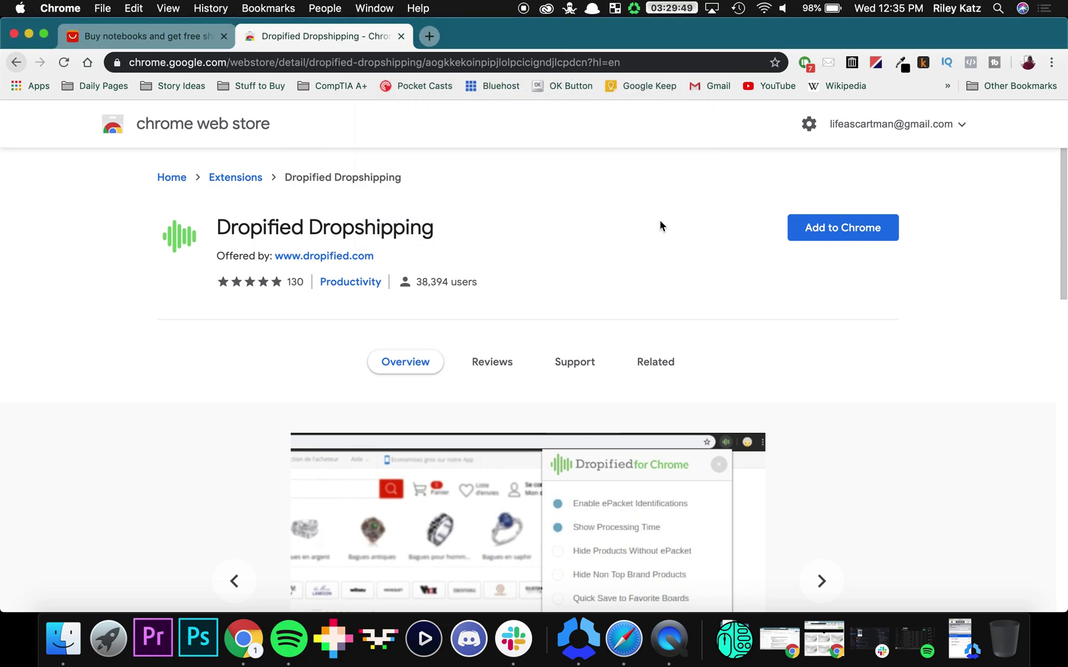
click(992, 84)
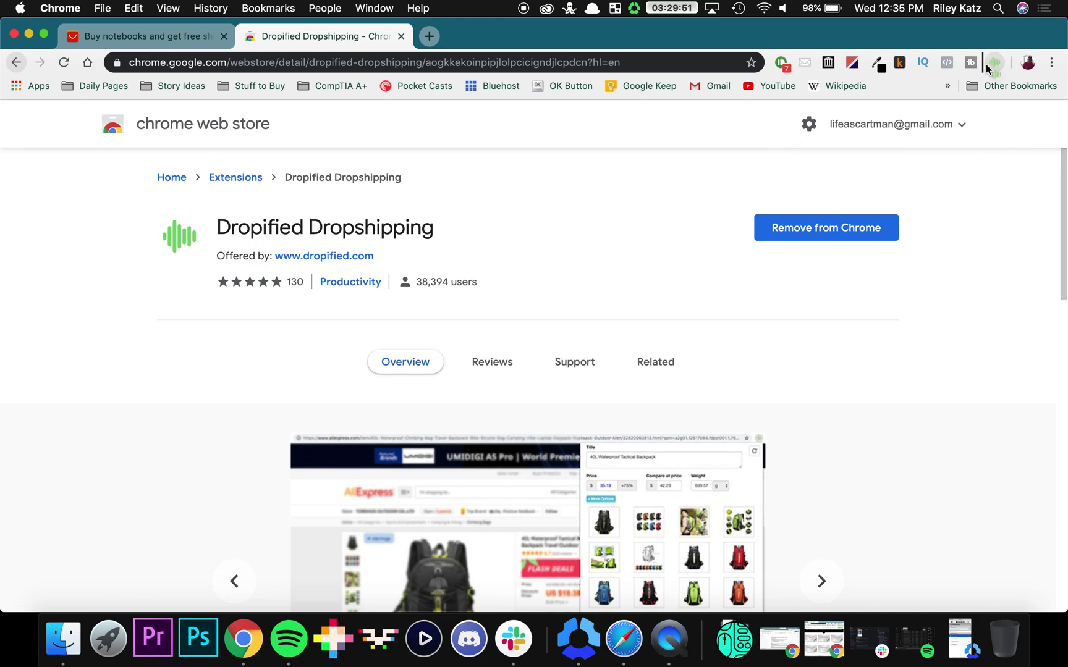
drag(775, 67, 777, 63)
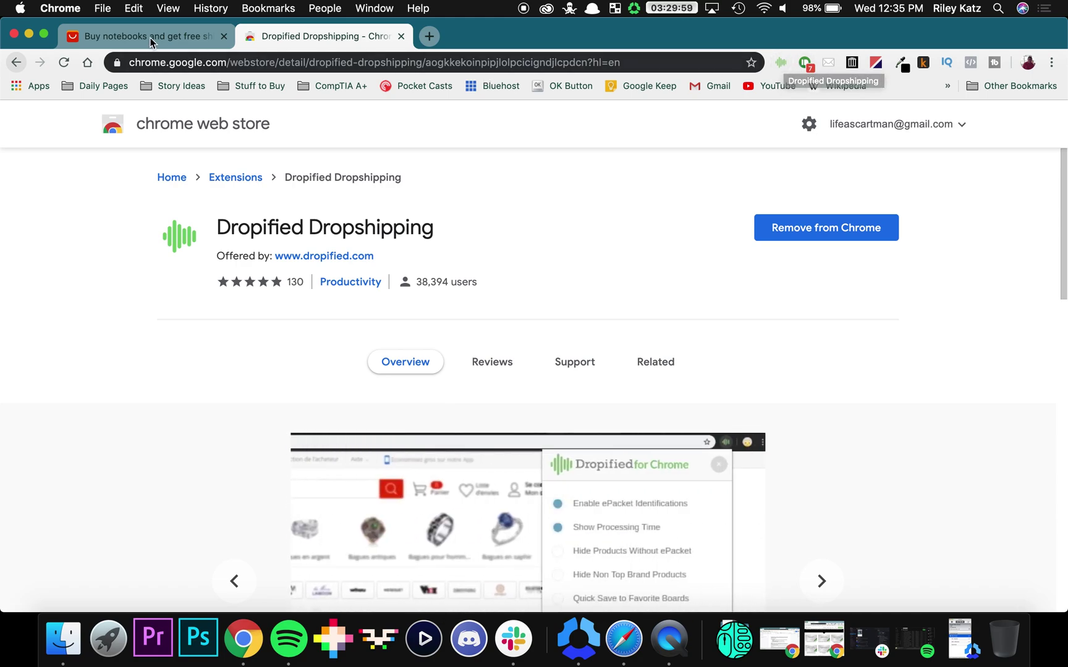
click(17, 63)
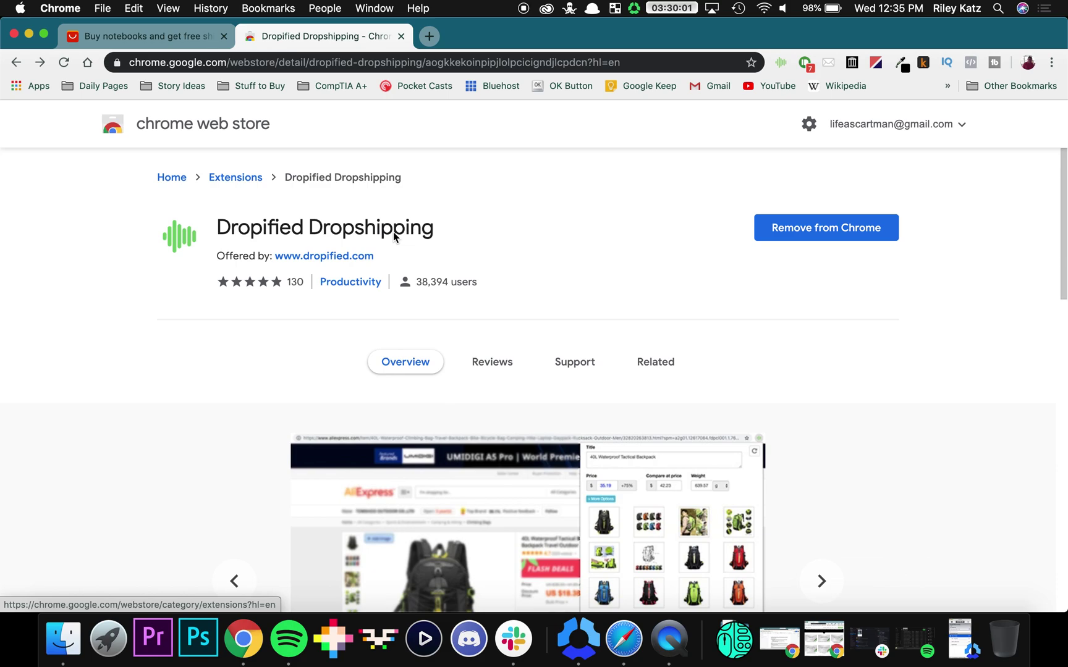
Return to the Dropified Stores page, where Goal 1 shows 3/3 completed.
click(16, 62)
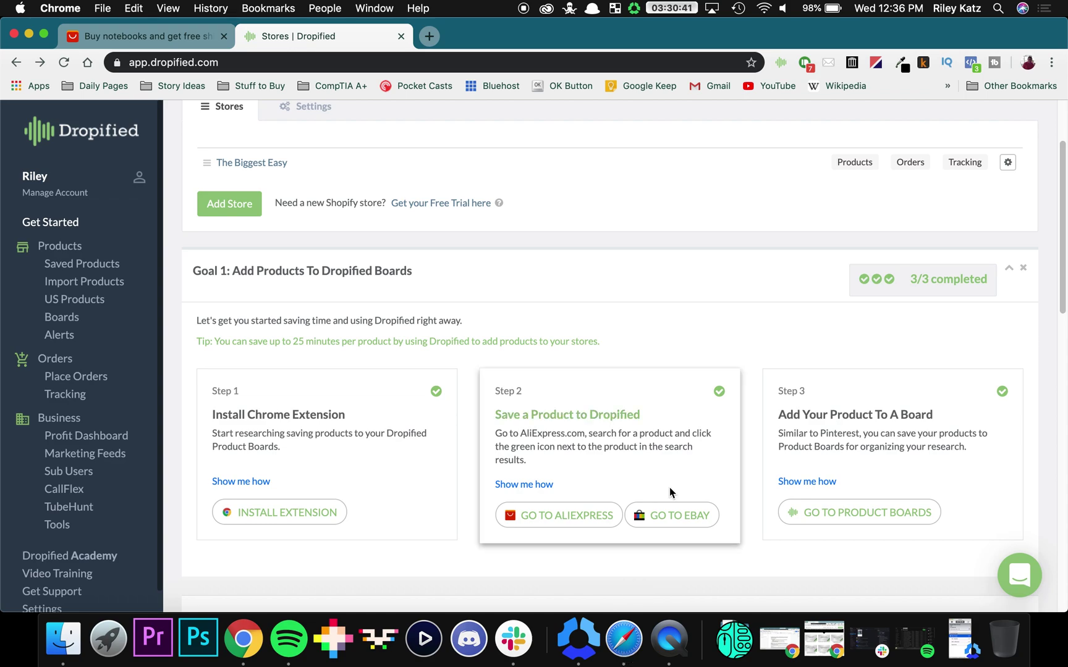
Search AliExpress in Safari for 'notebooks' and browse the results in grid view.
click(623, 638)
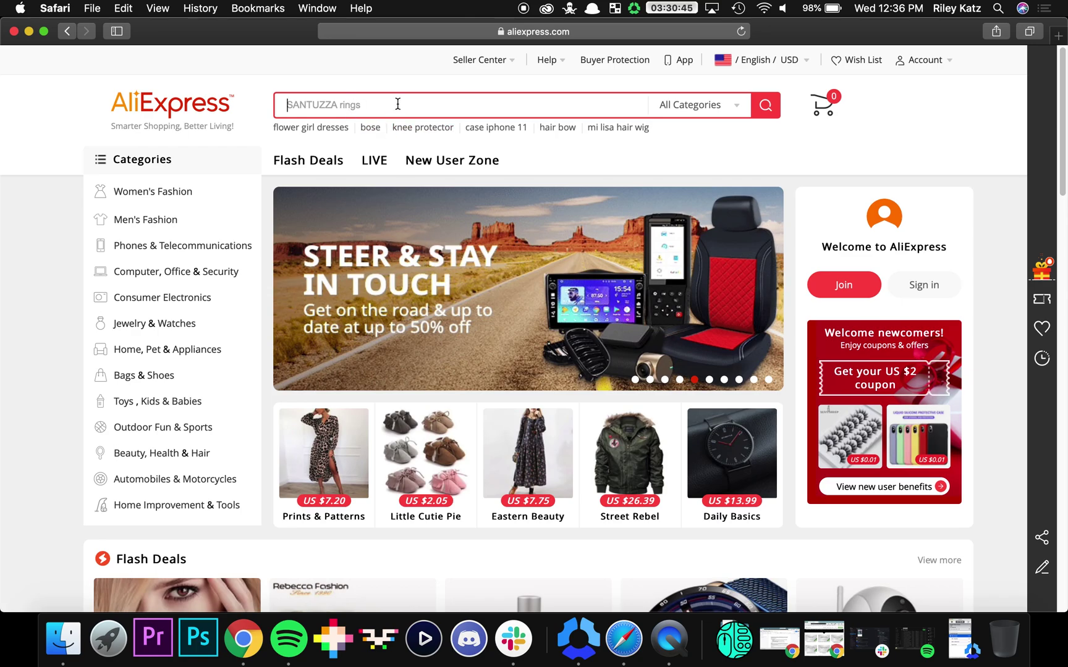
text(notebooks)
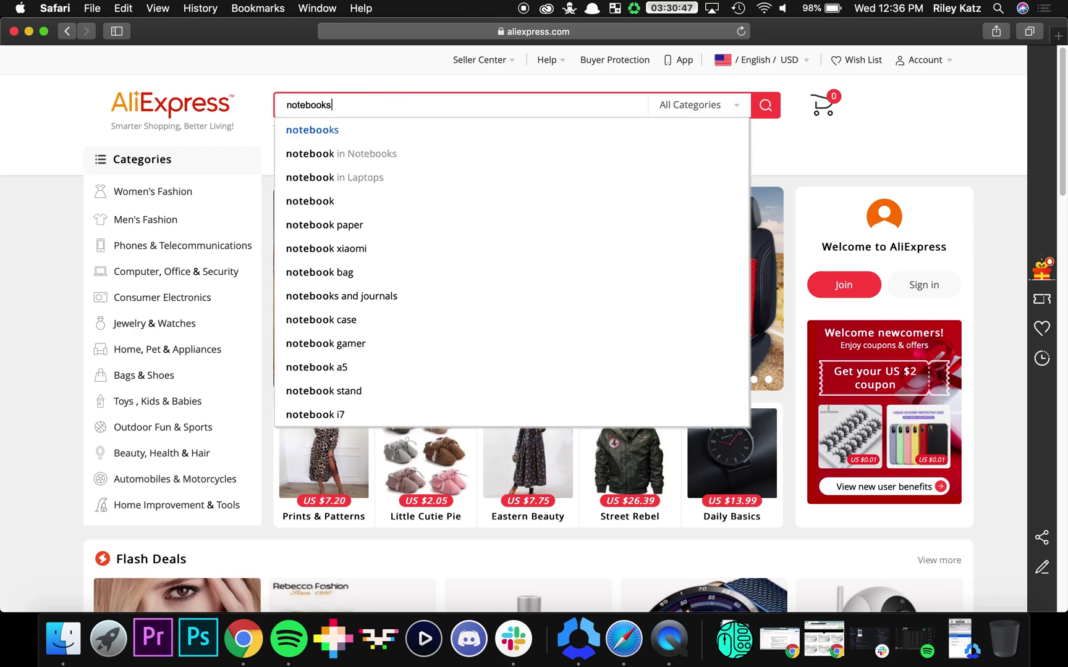
key(Return)
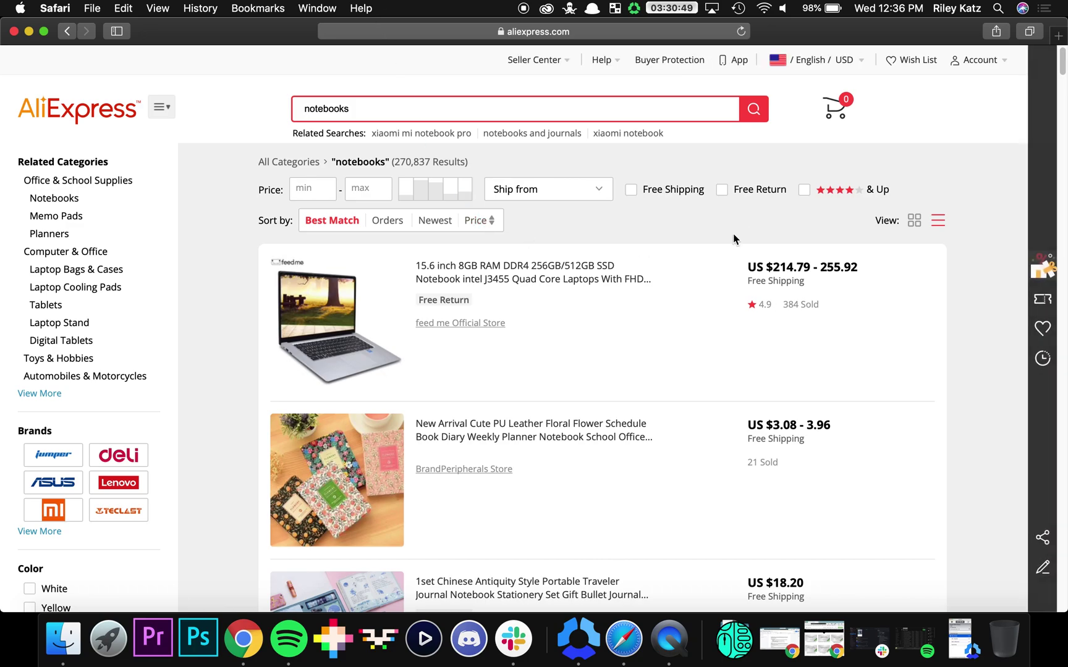
click(913, 220)
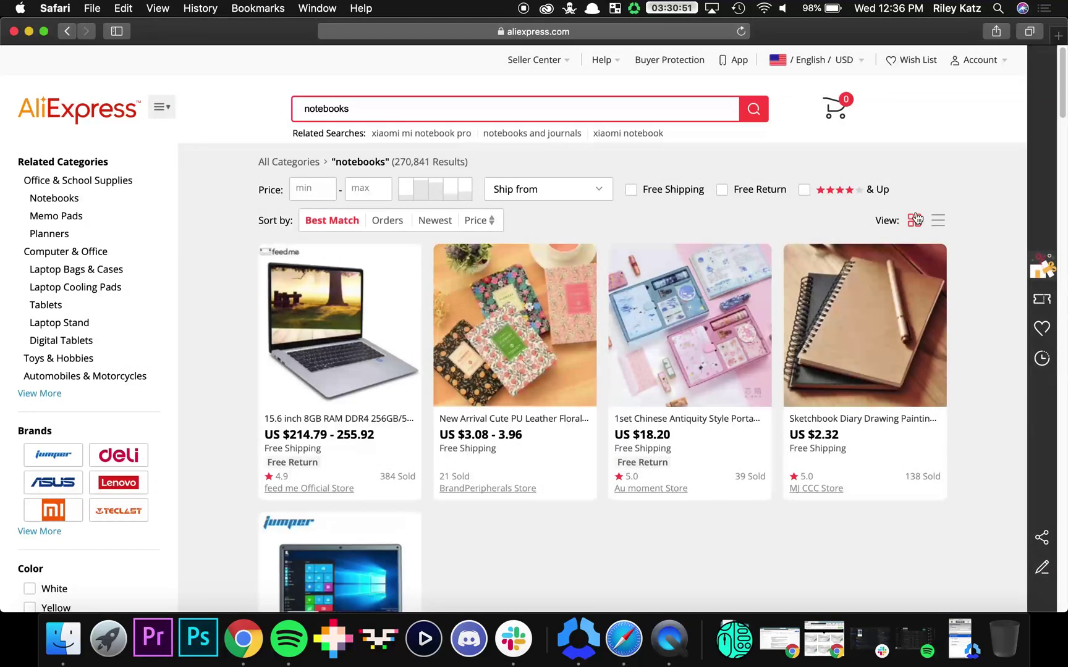
scroll(482, 387, down, 5)
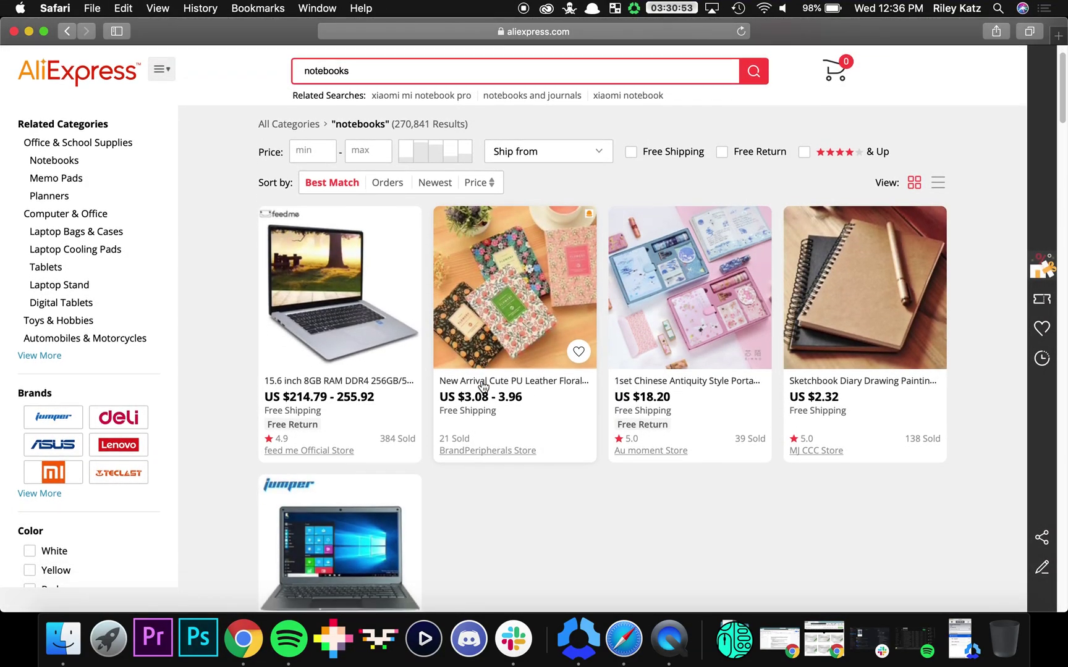
scroll(483, 387, down, 12)
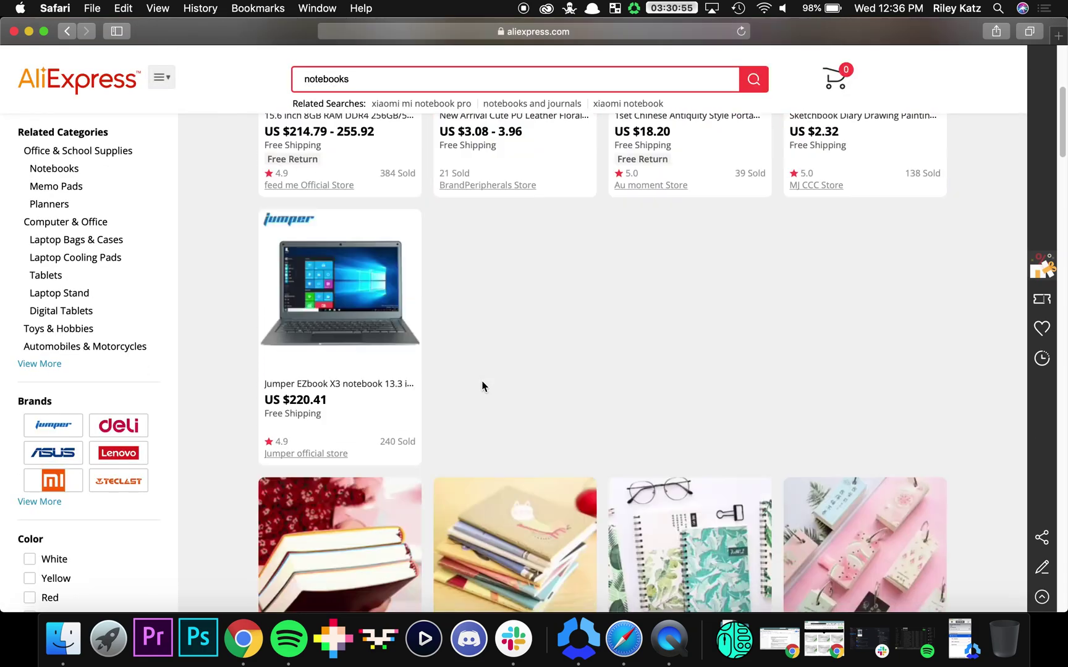
scroll(484, 387, down, 7)
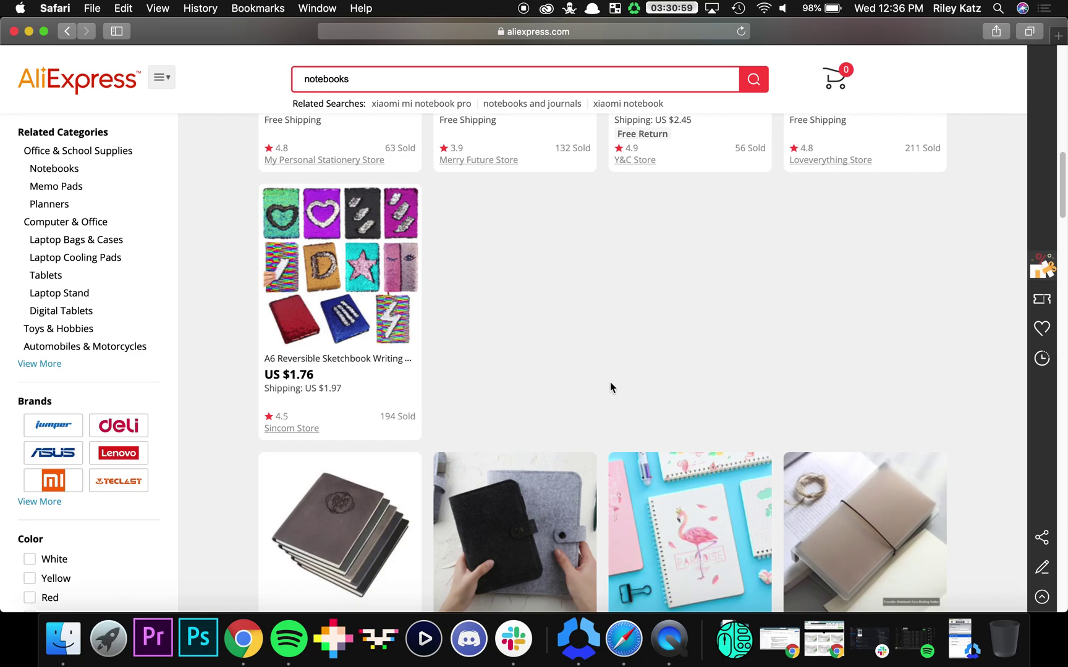
Show Chrome's AliExpress notebooks results, now with Dropified ePacket prices, scrolled to the top.
click(243, 639)
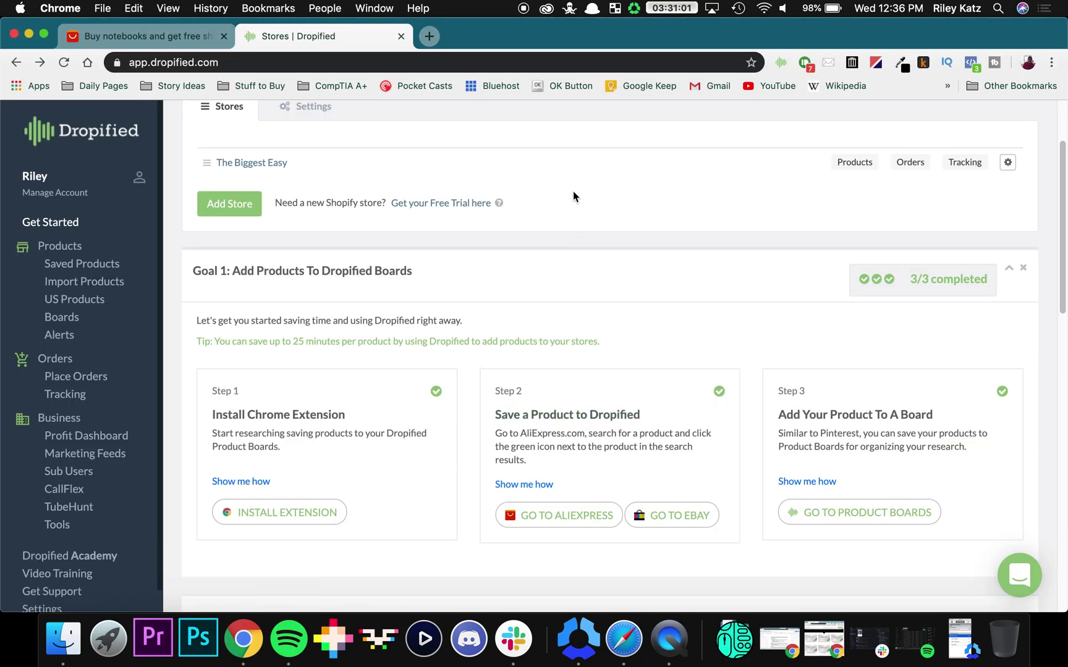
click(167, 38)
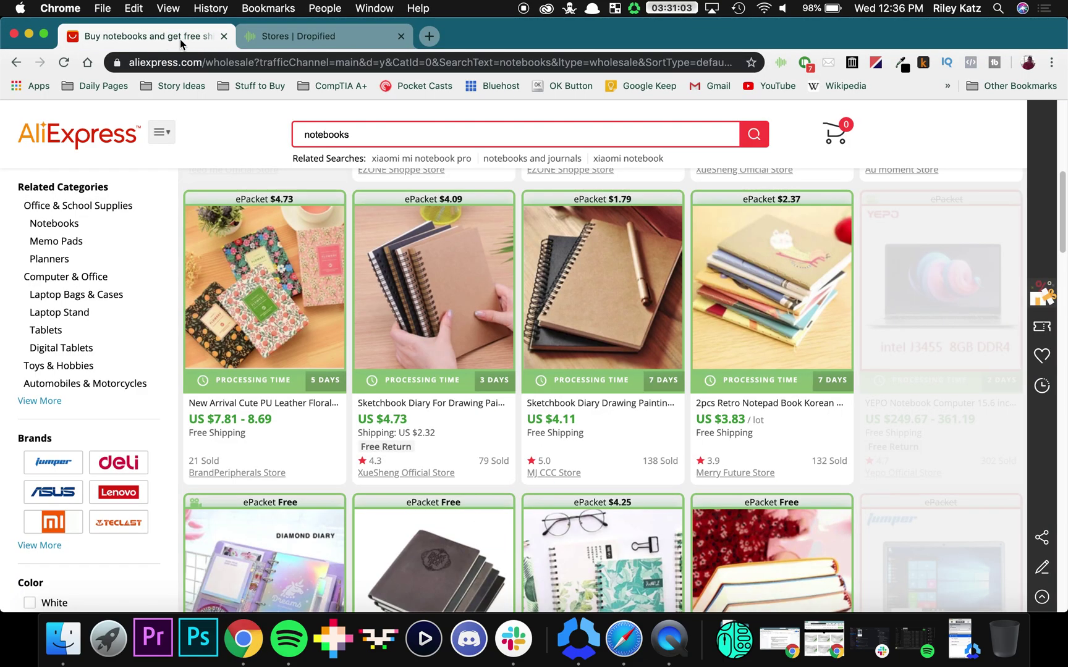
scroll(456, 260, up, 10)
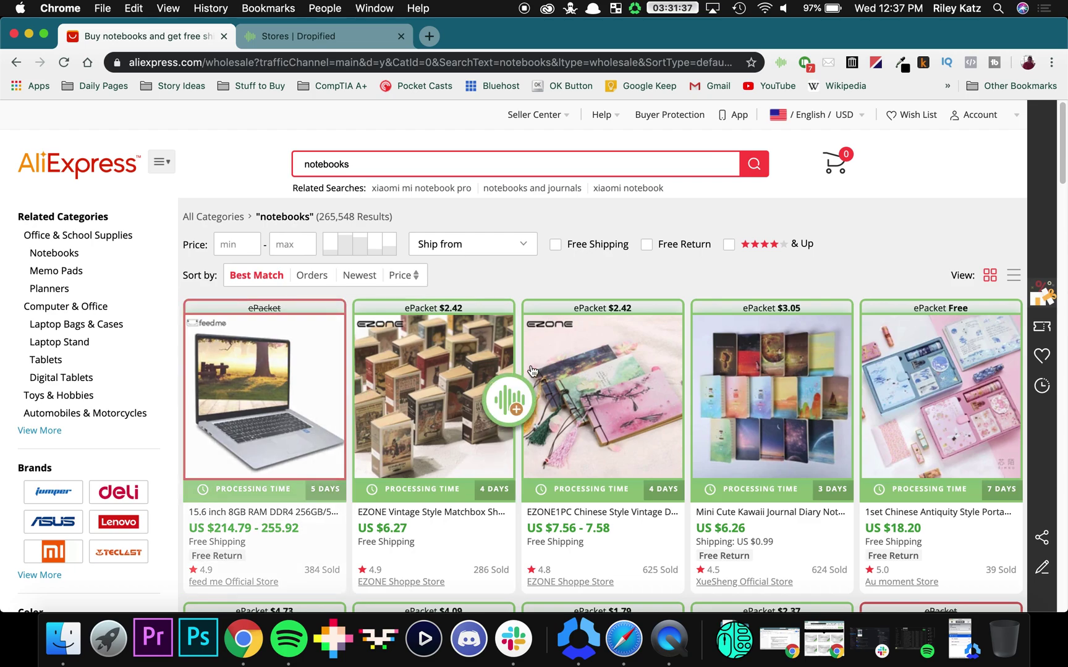
Turn on Dropified's filter hiding products without ePacket and scroll the results.
click(781, 63)
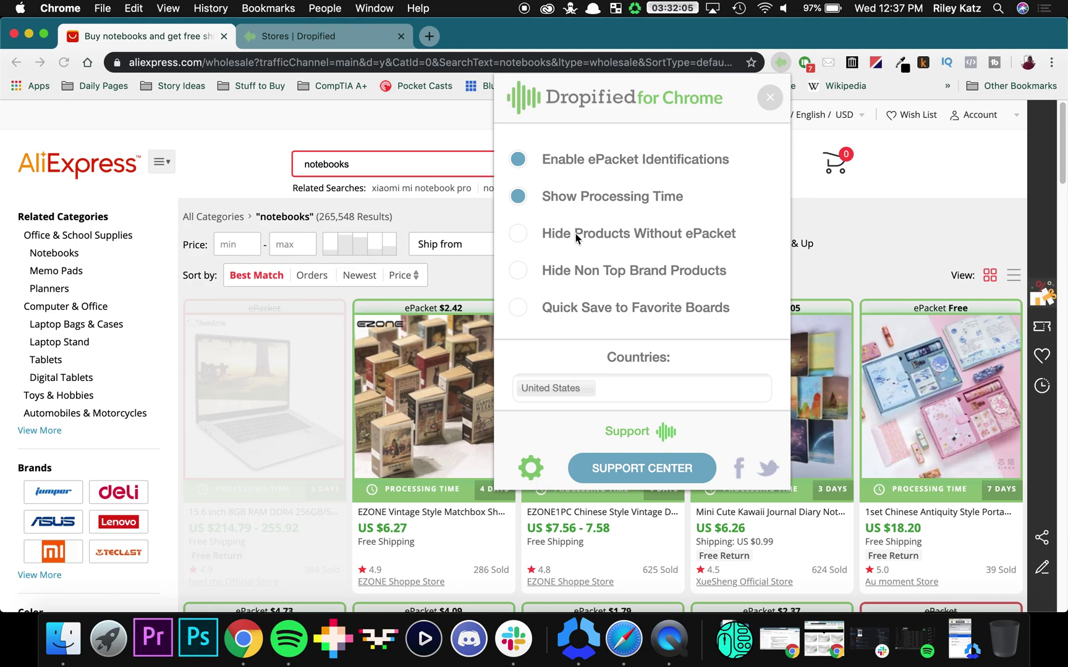
click(518, 233)
click(257, 425)
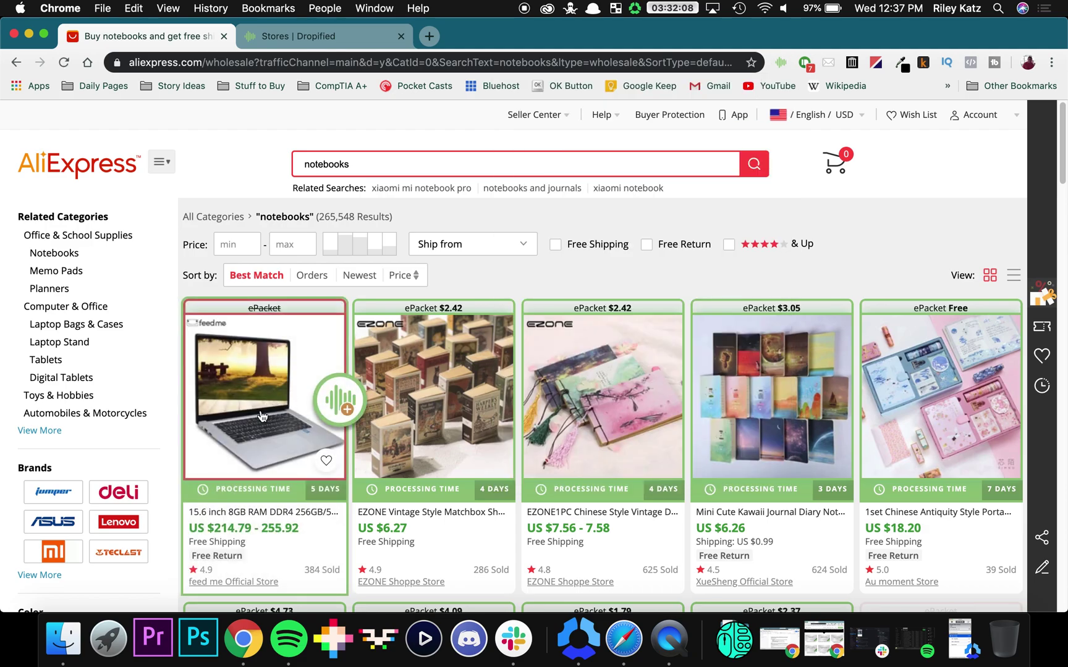
scroll(266, 414, down, 5)
scroll(281, 413, down, 5)
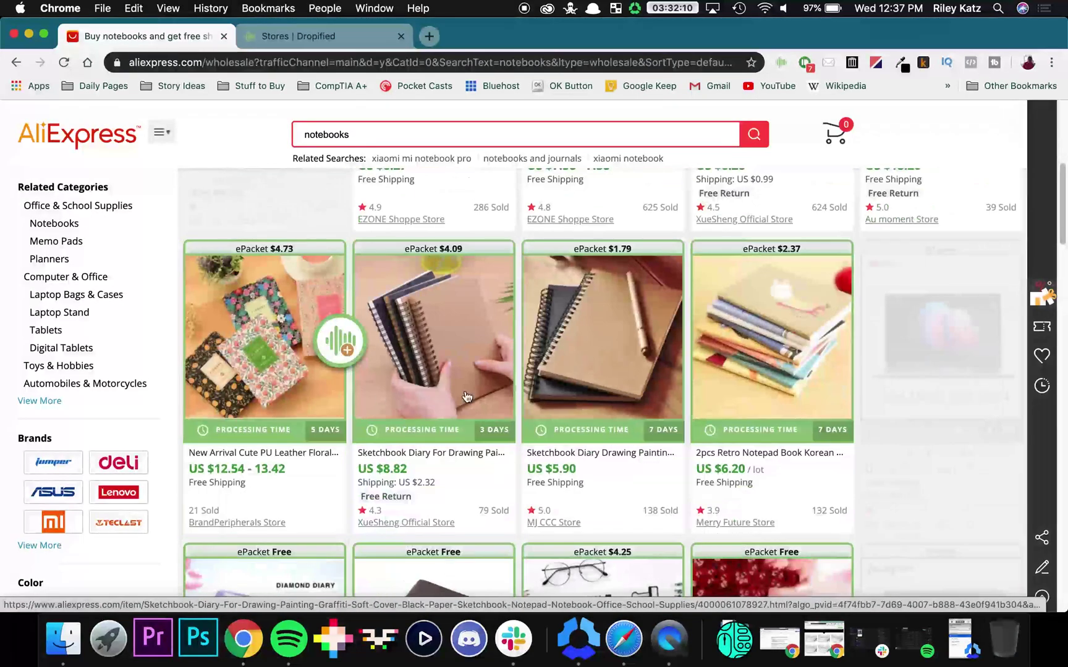
scroll(929, 472, down, 2)
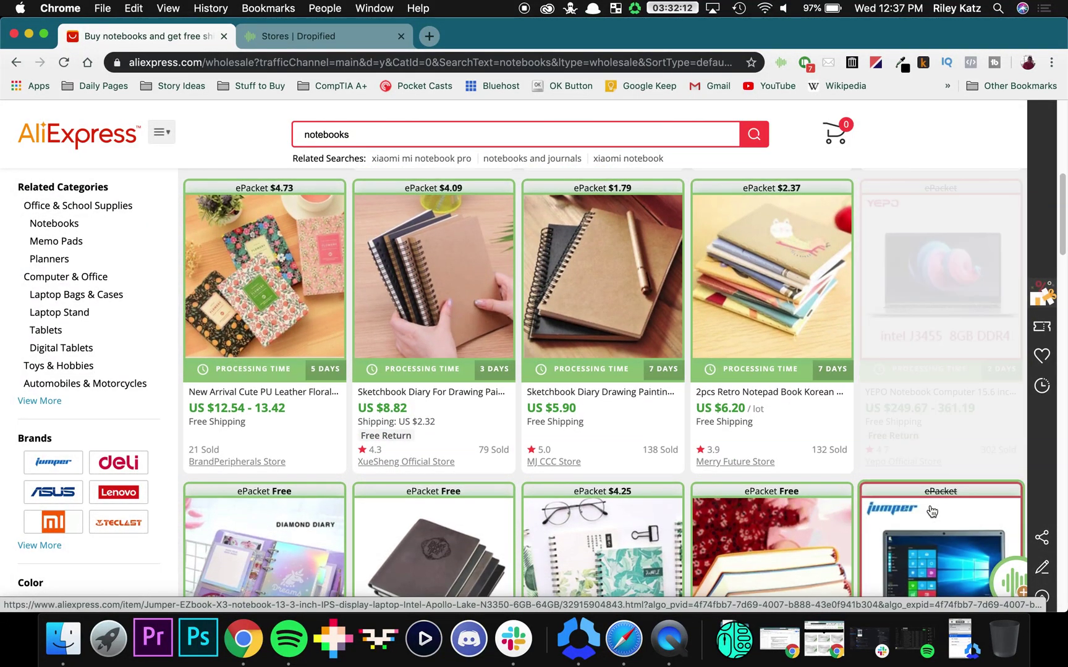
Also hide non-top-brand products in Dropified settings, then scroll the filtered results.
click(783, 62)
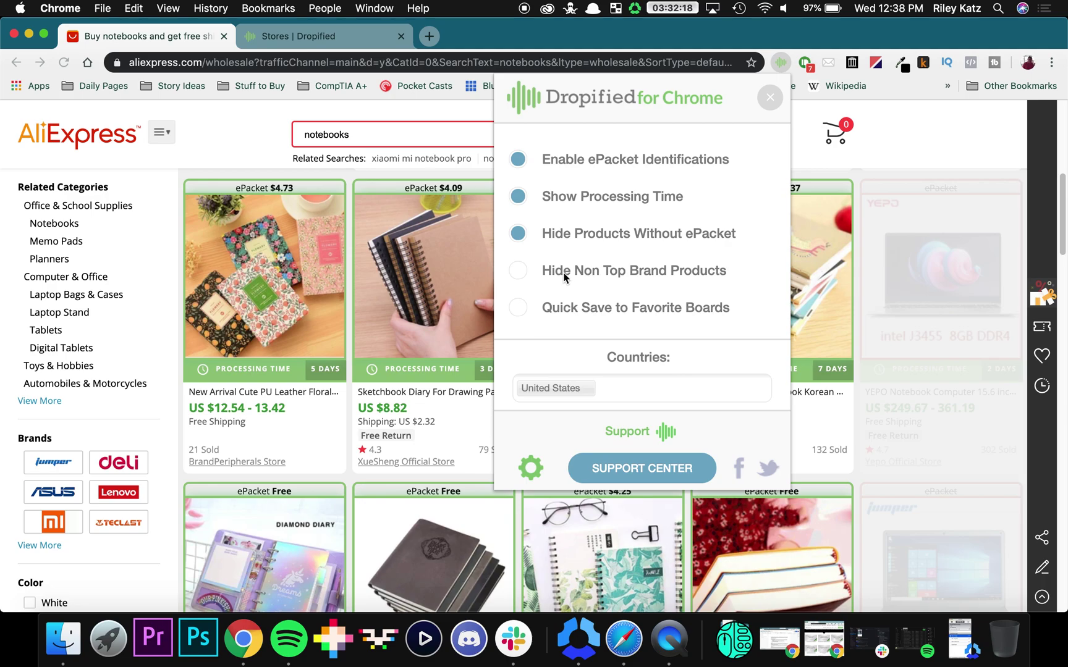
click(519, 271)
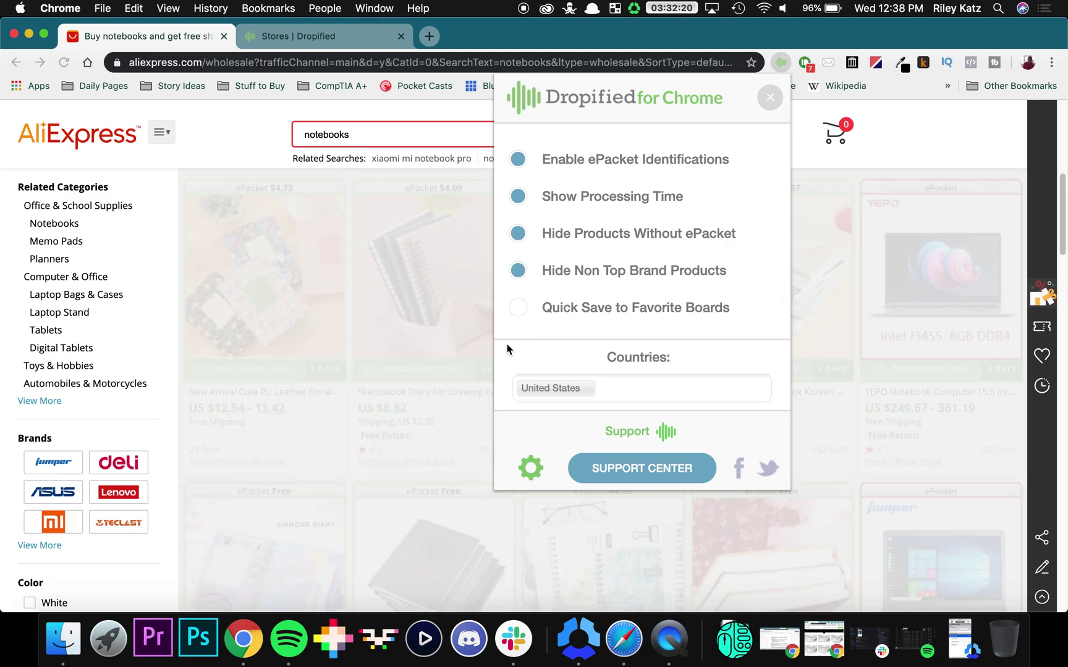
click(382, 332)
scroll(634, 340, down, 10)
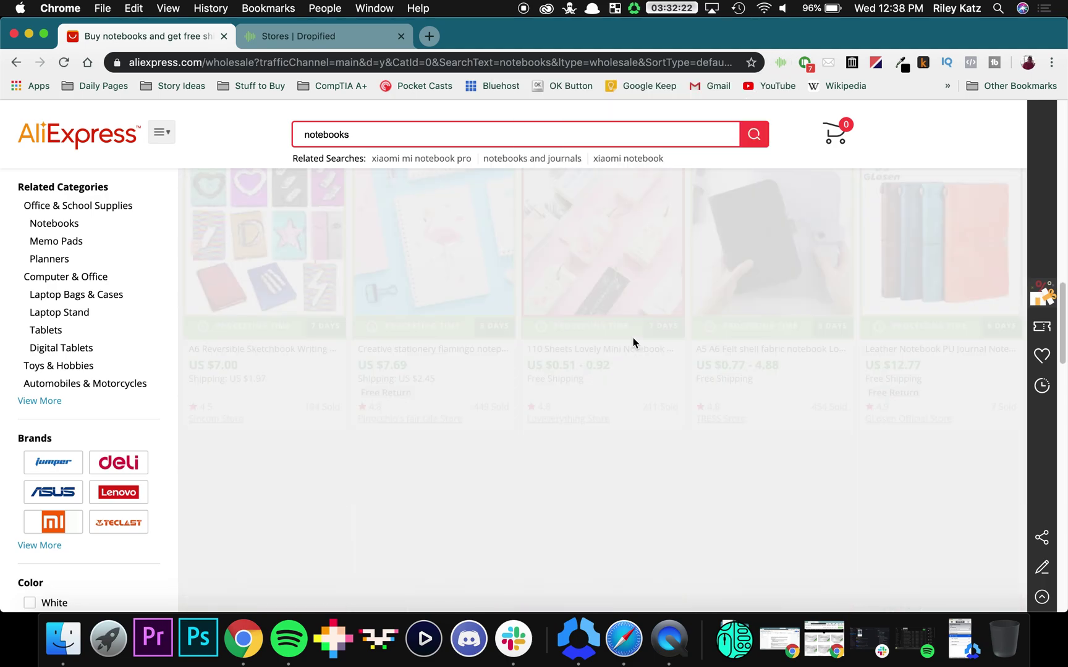
scroll(634, 343, down, 5)
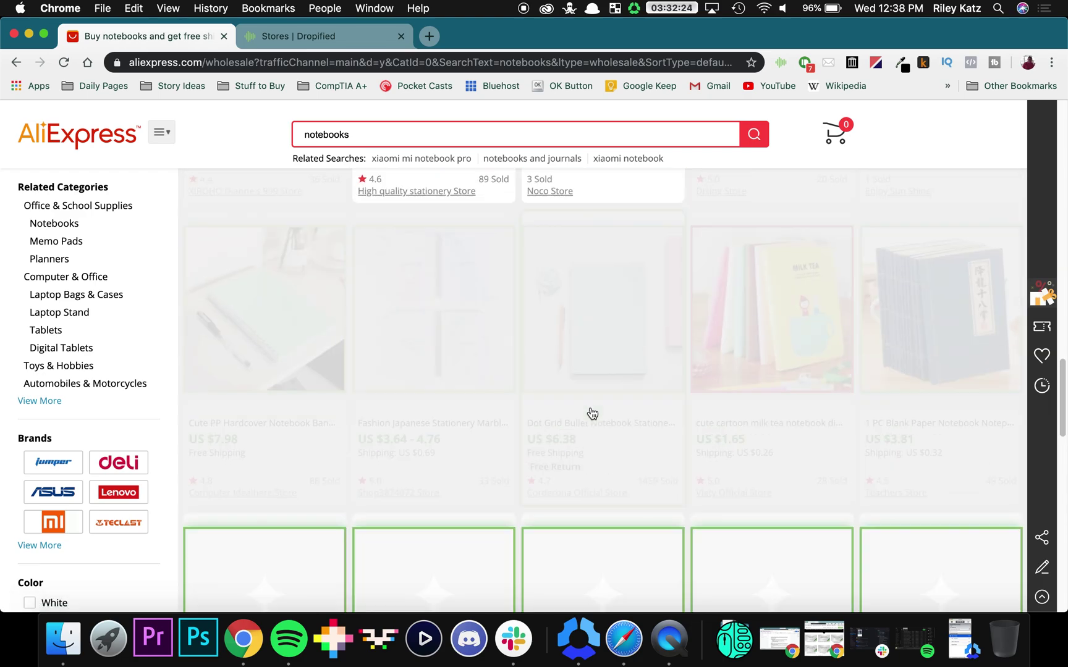
scroll(592, 412, down, 8)
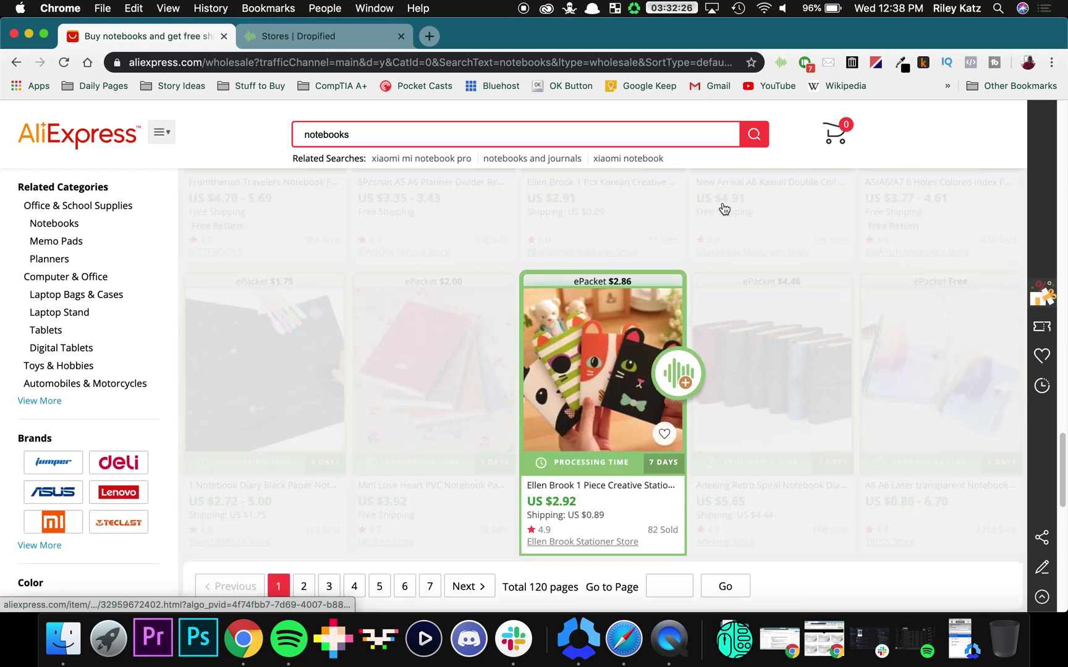
scroll(736, 296, up, 5)
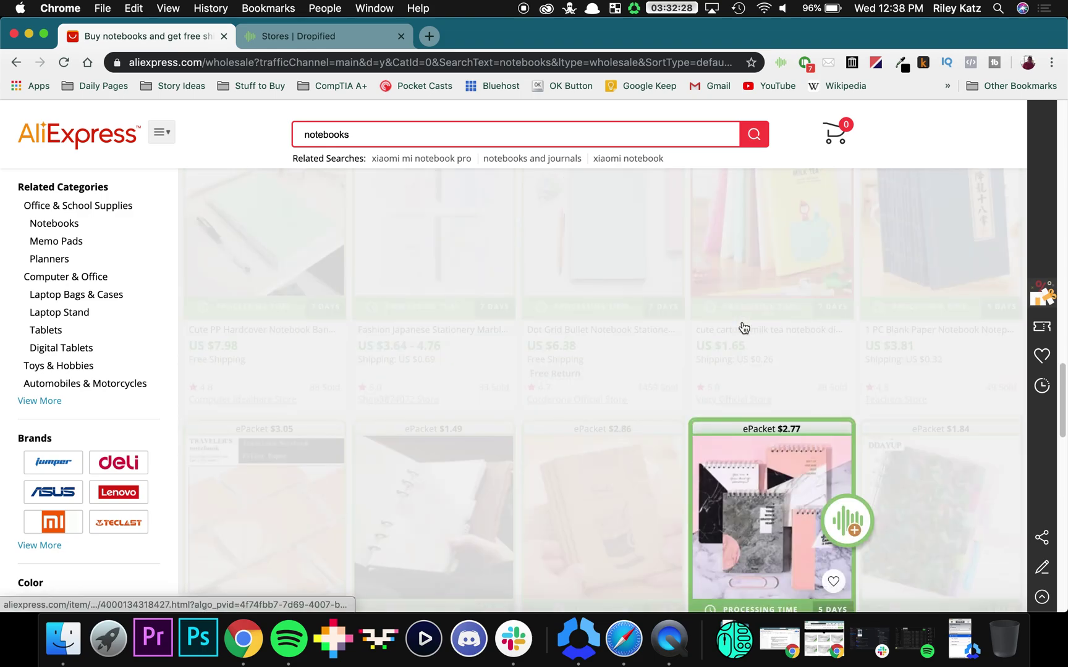
scroll(740, 326, up, 10)
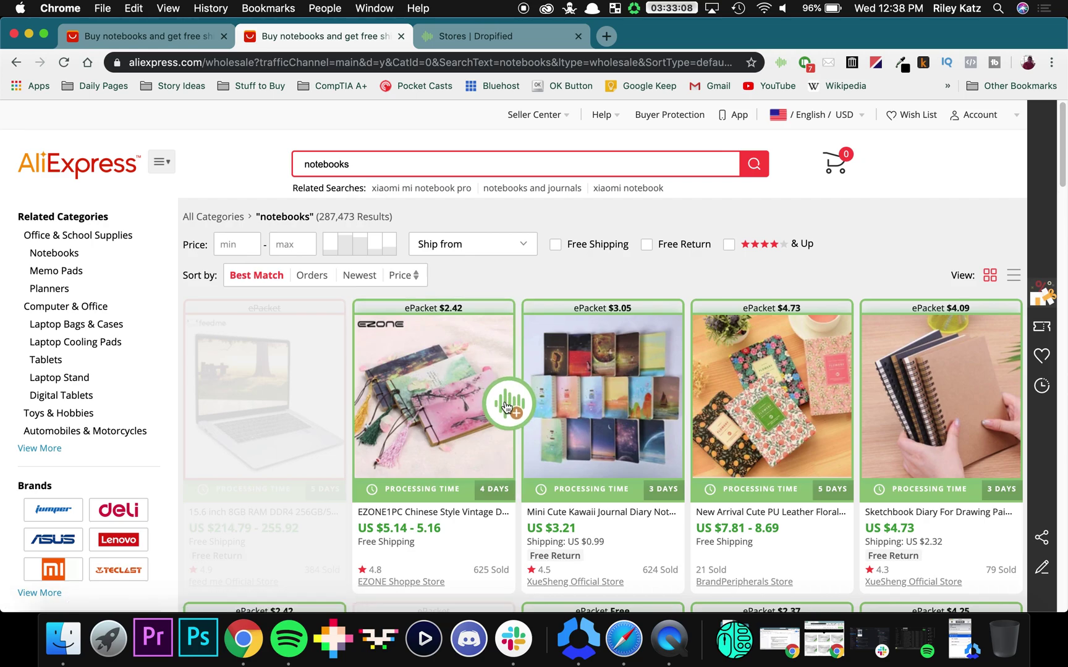
Save the EZONE vintage diary notebook to Dropified and return to the Stores tab.
click(506, 407)
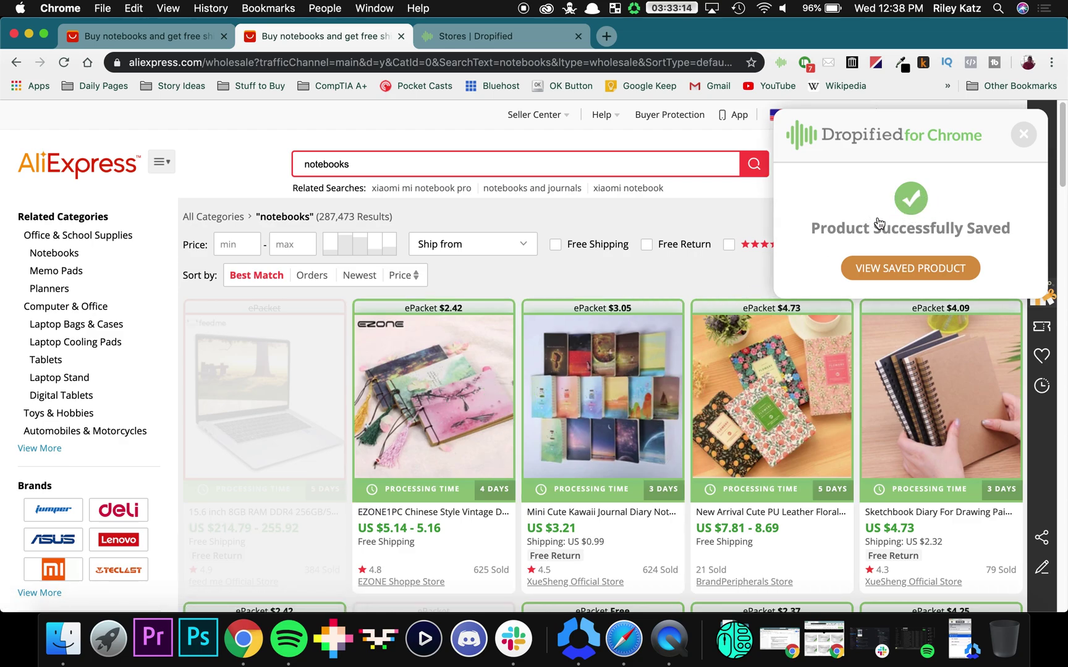
click(493, 42)
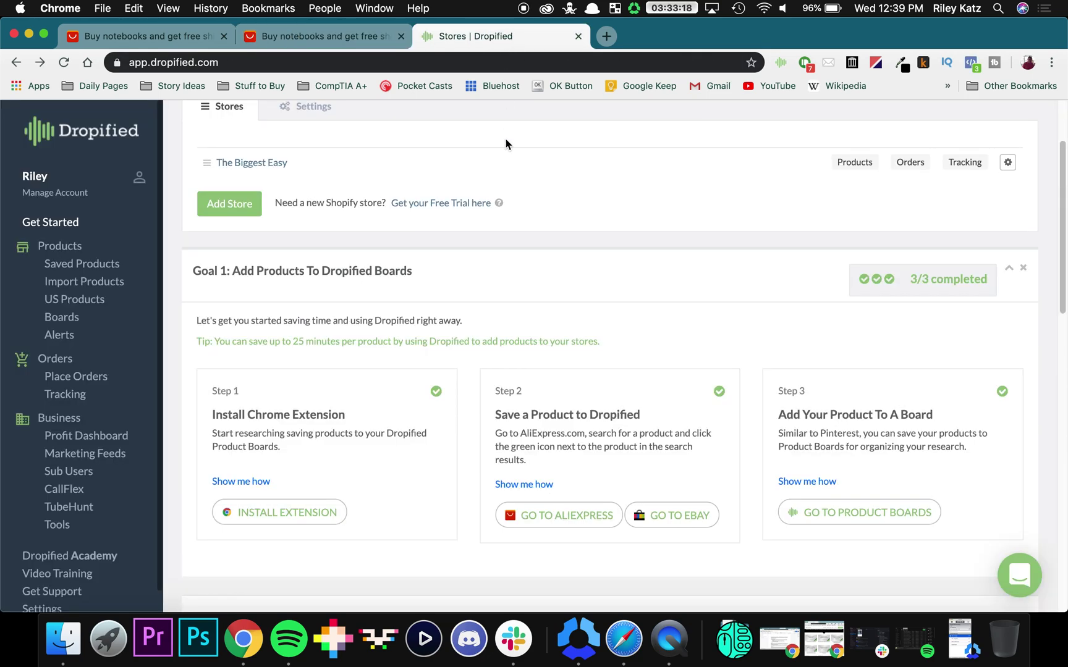
Browse the Saved Products list in Dropified.
click(103, 272)
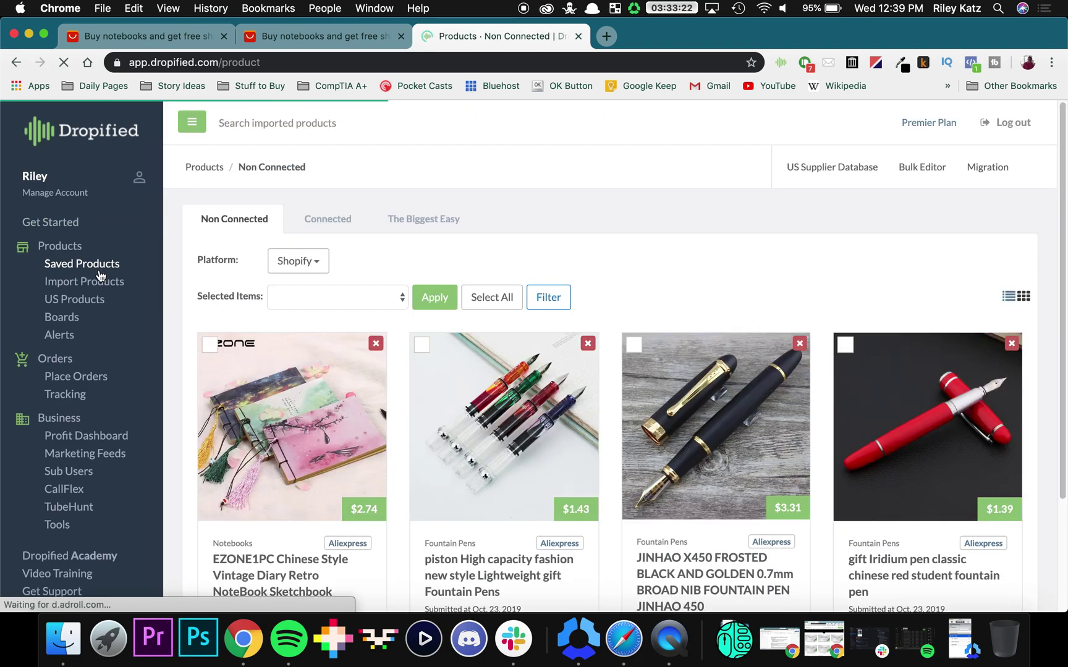
scroll(365, 380, down, 1)
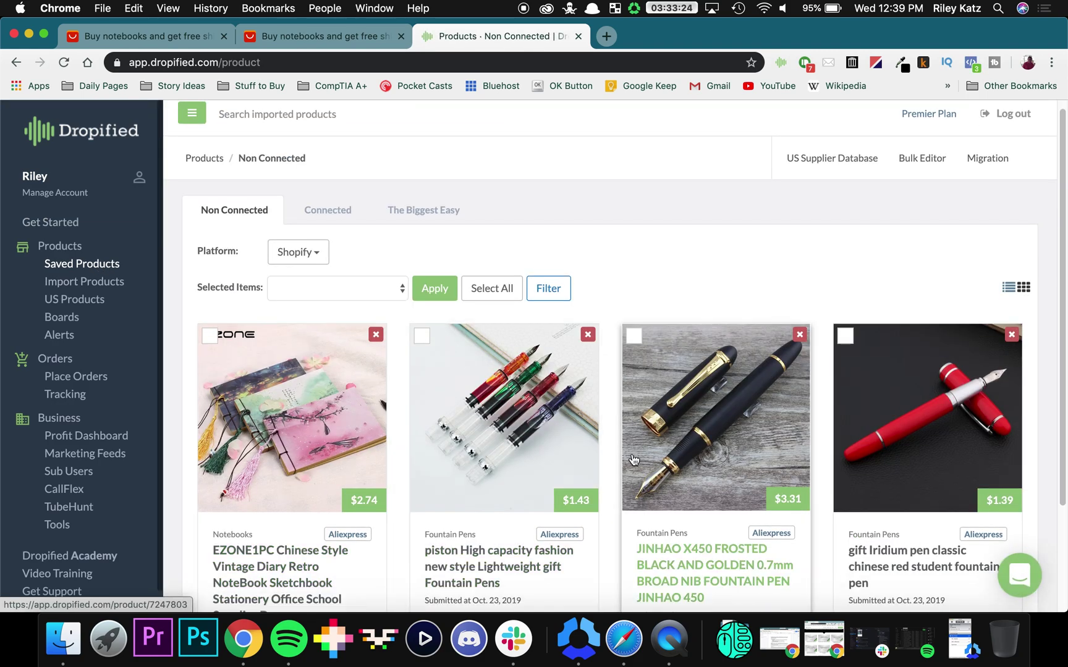
scroll(339, 386, down, 2)
scroll(339, 387, down, 2)
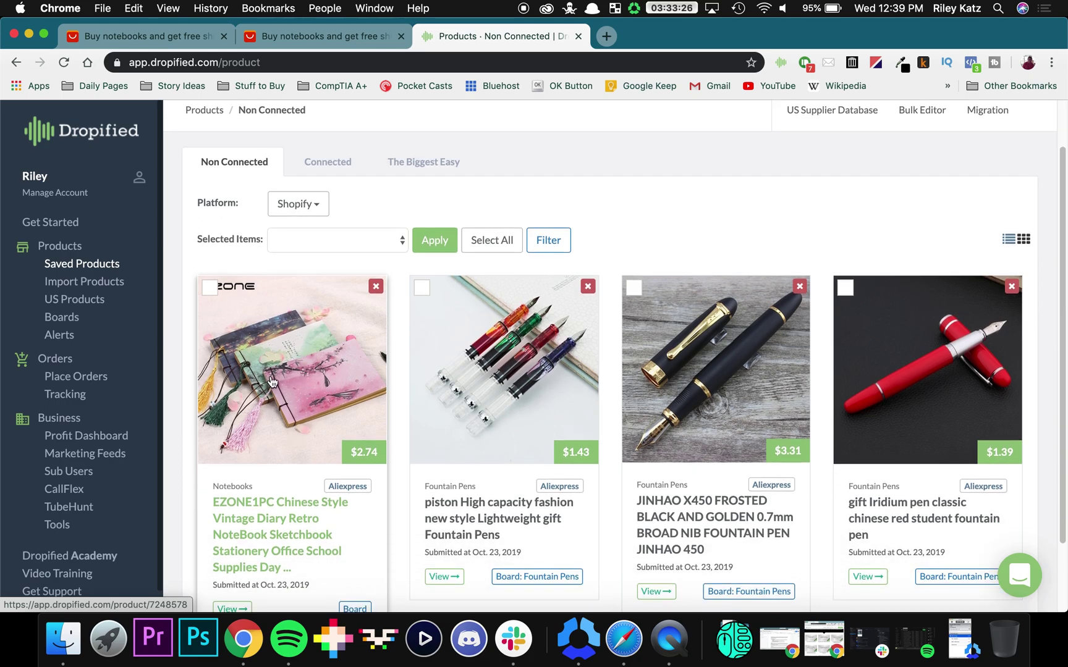
scroll(272, 383, down, 3)
scroll(258, 438, up, 4)
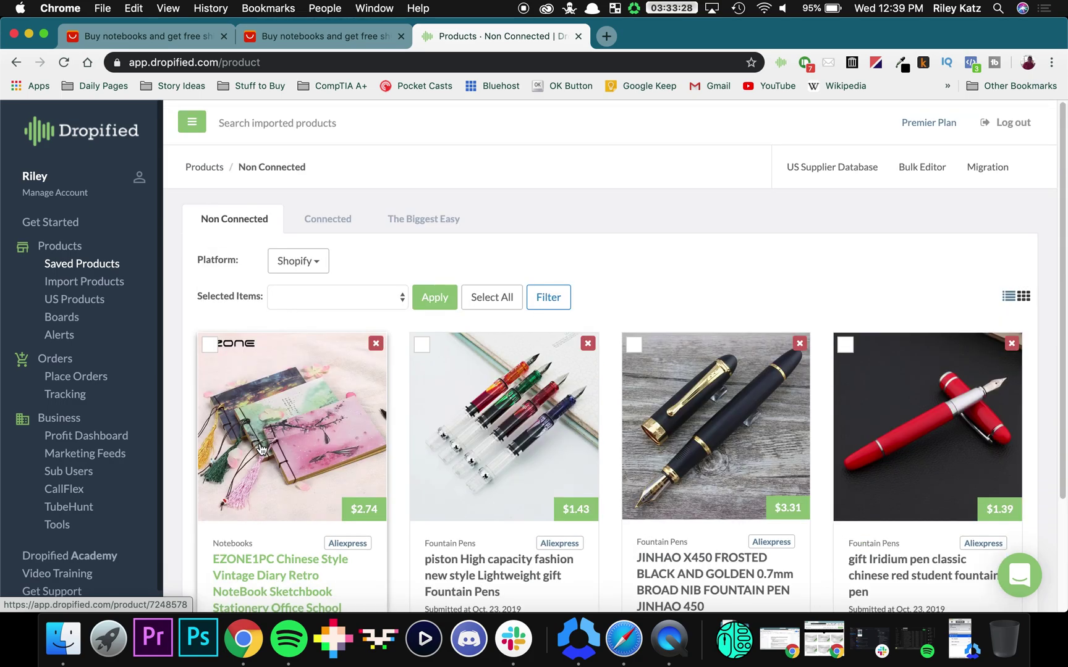
scroll(273, 444, down, 4)
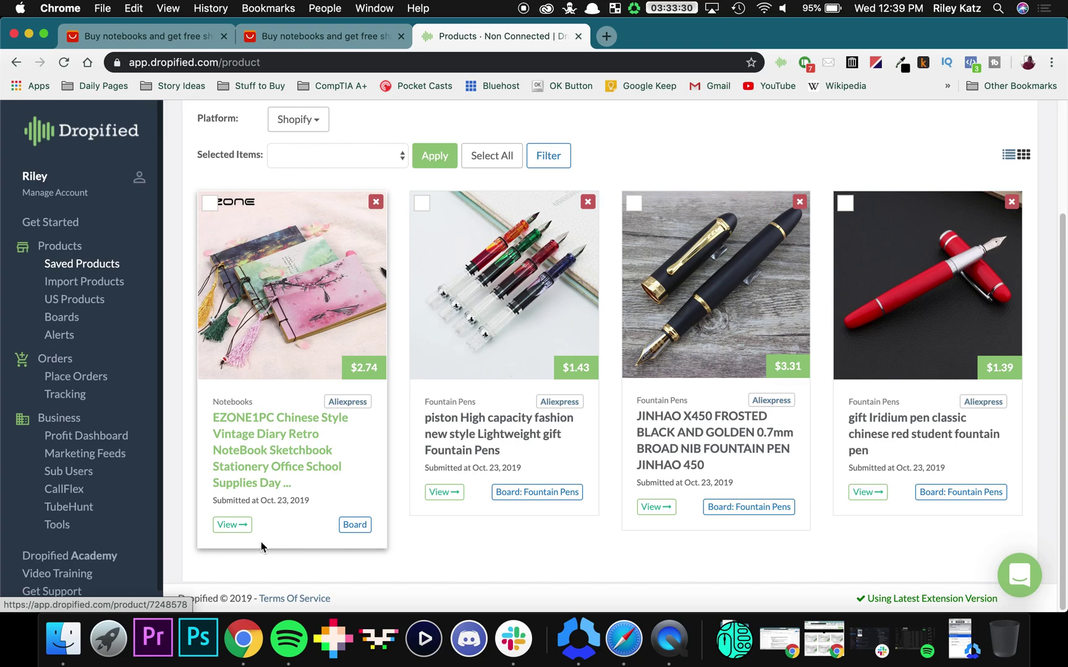
Review the EZONE notebook's edit page: price $2.74, compare at $3.43, colour variants.
click(232, 525)
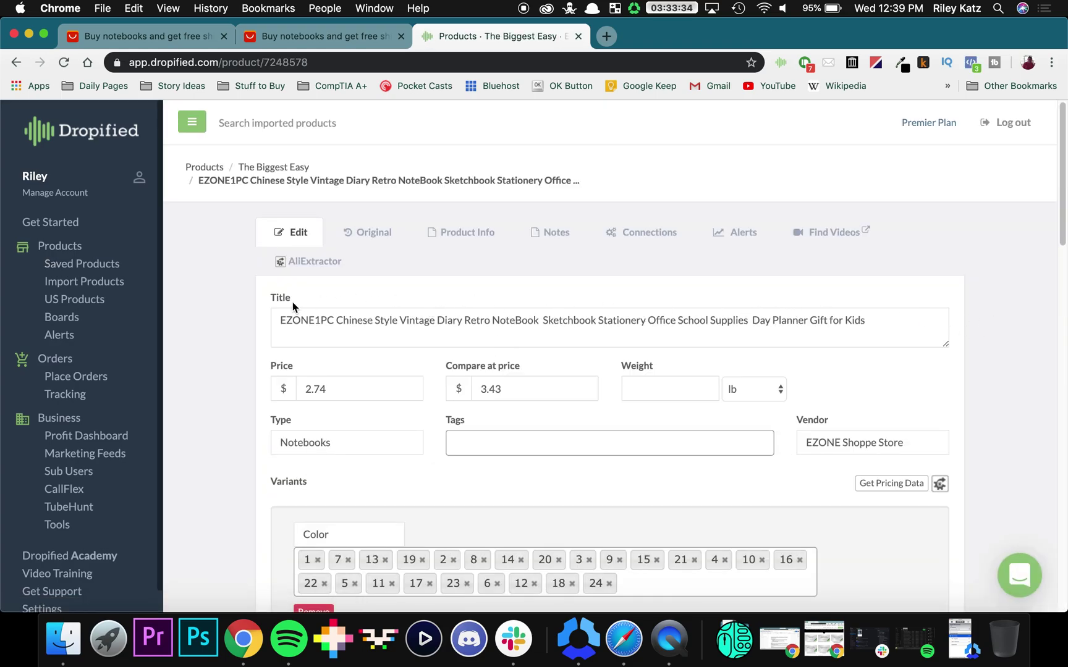
scroll(695, 312, down, 3)
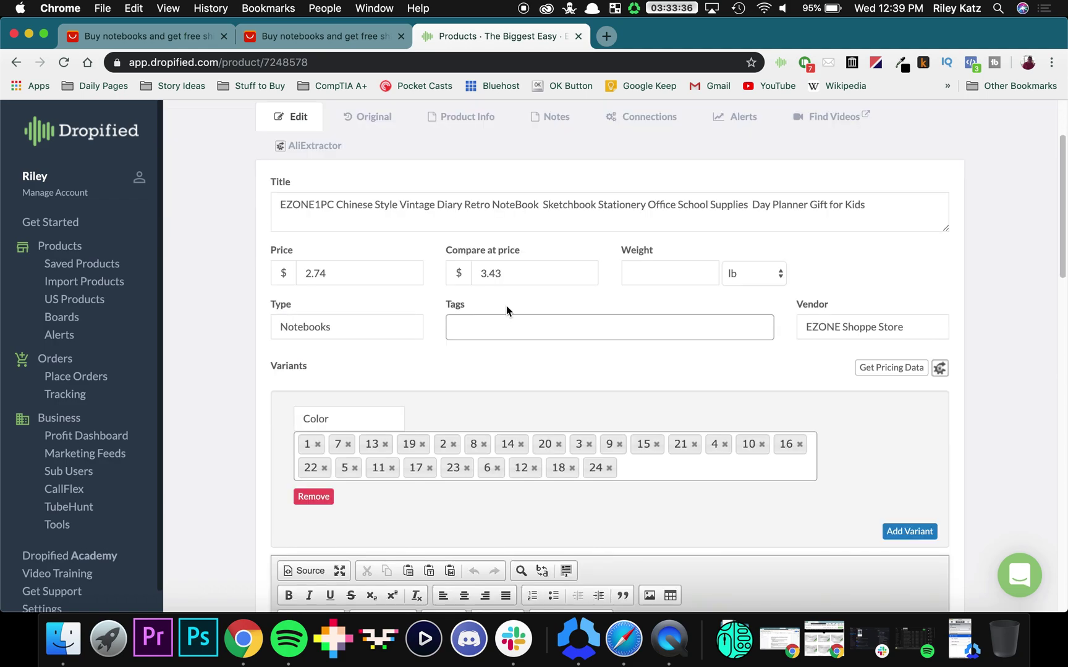
scroll(522, 433, down, 15)
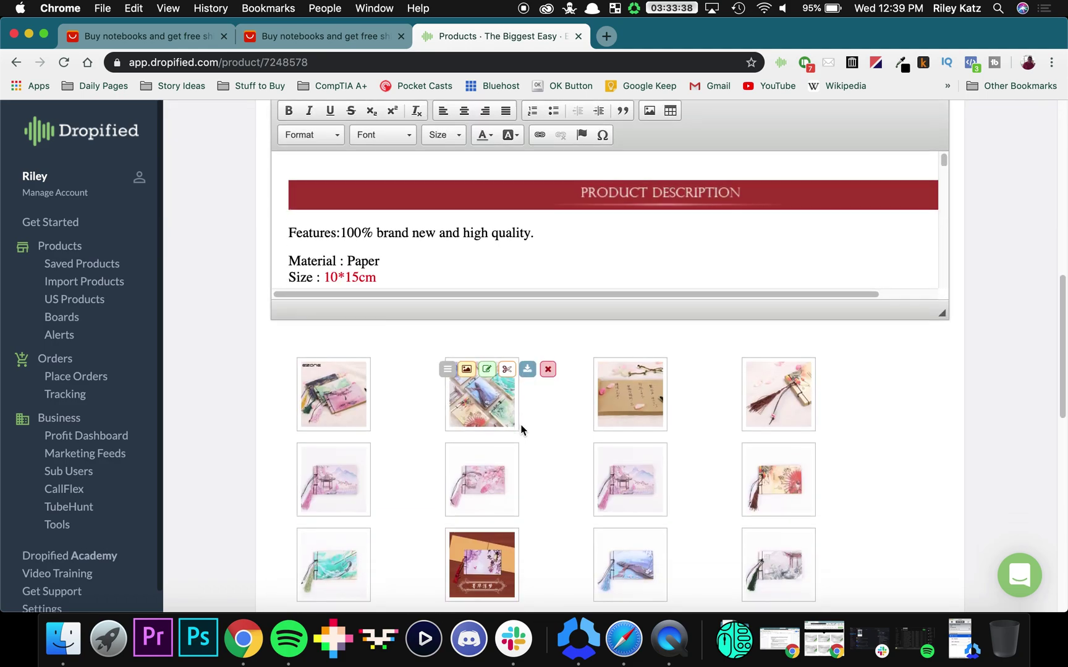
scroll(632, 429, down, 5)
scroll(630, 426, up, 10)
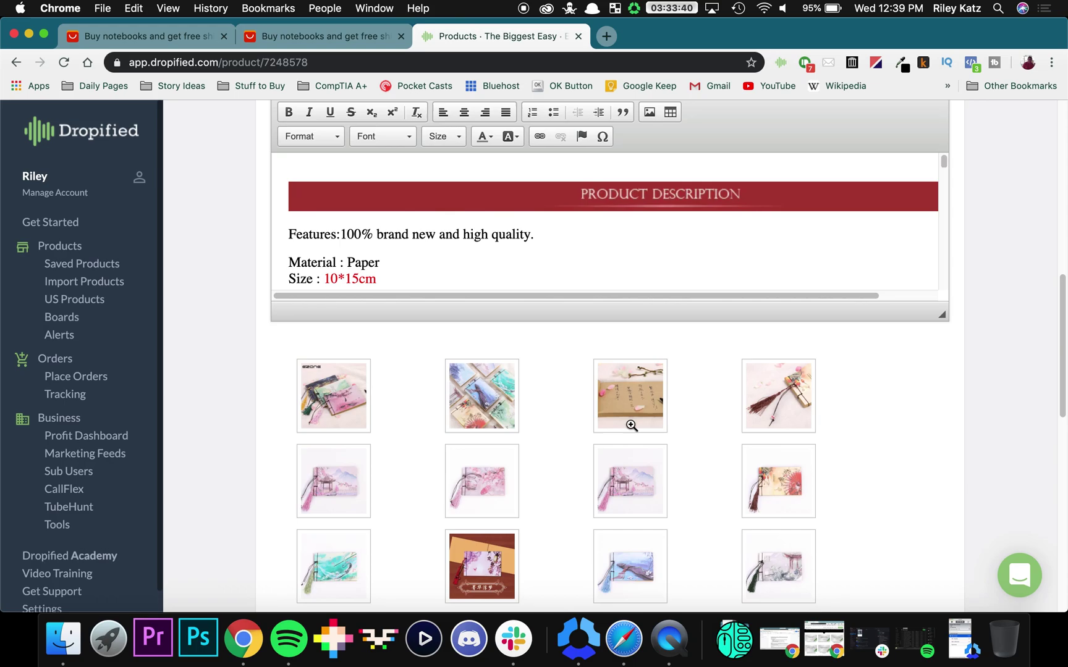
scroll(618, 340, up, 15)
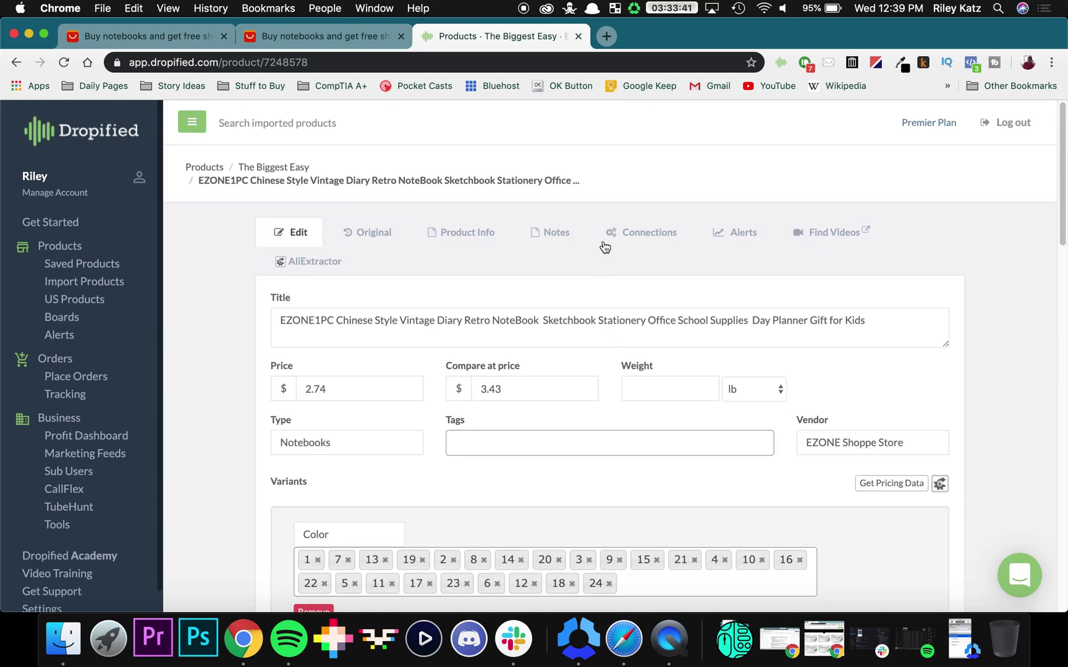
Open the EZONE notebook's AliExpress page and select its third image in Dropified's import panel.
click(316, 37)
click(427, 410)
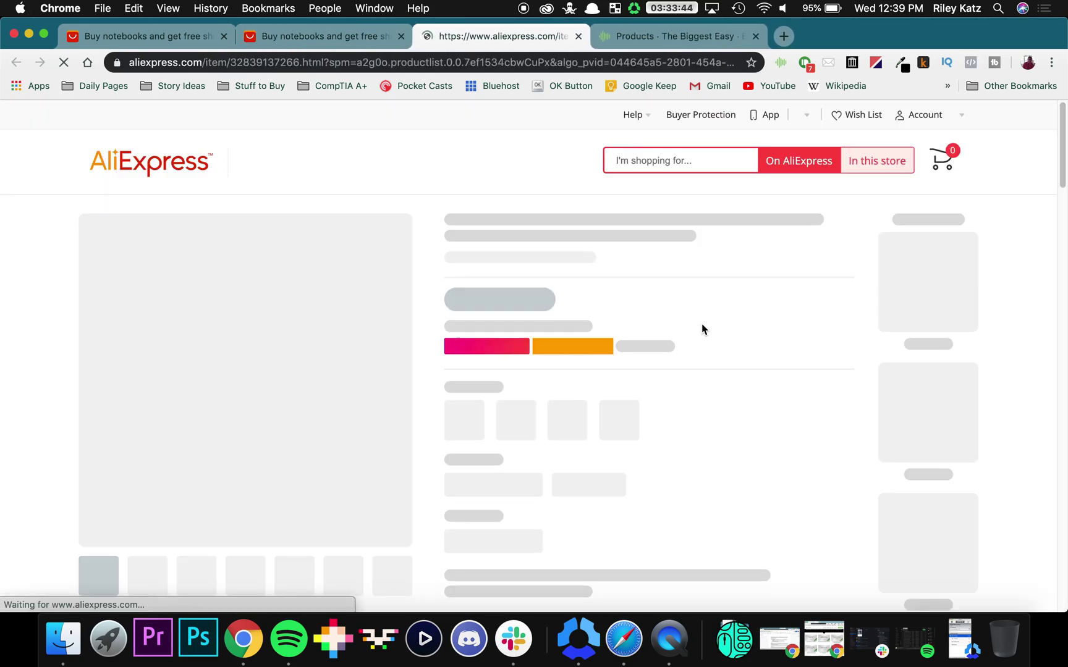
click(782, 63)
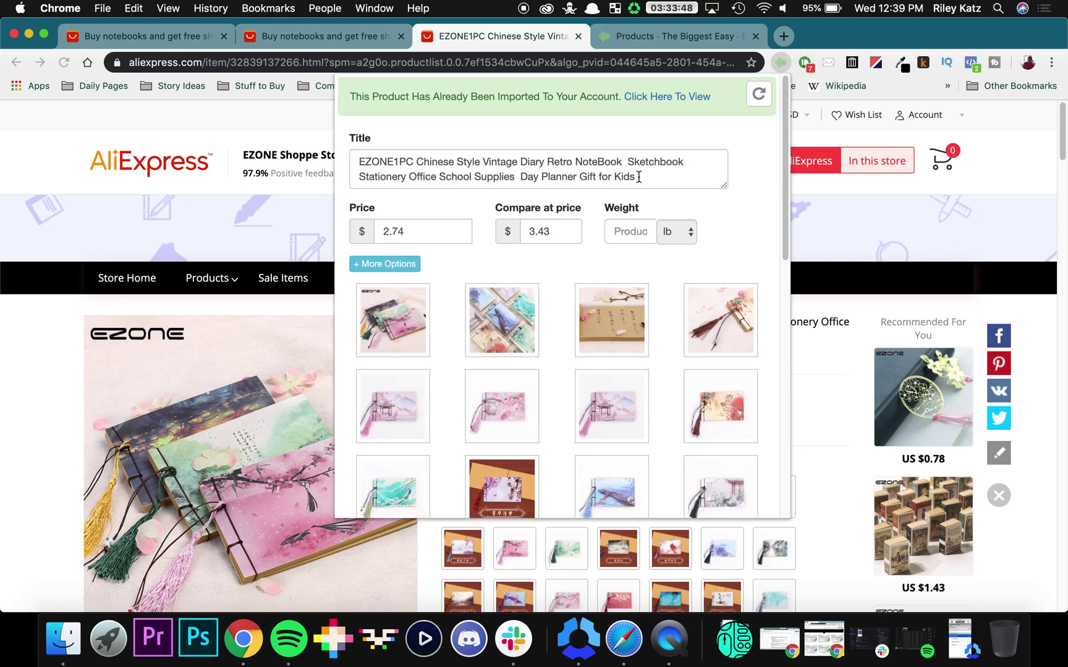
click(632, 325)
scroll(632, 325, down, 5)
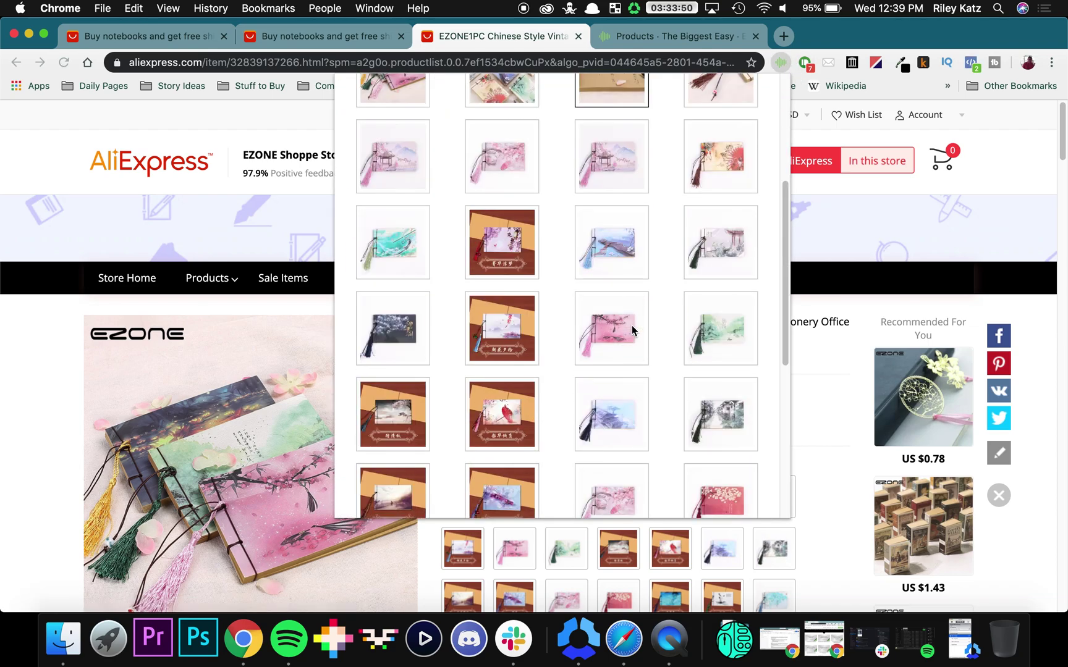
scroll(632, 325, down, 5)
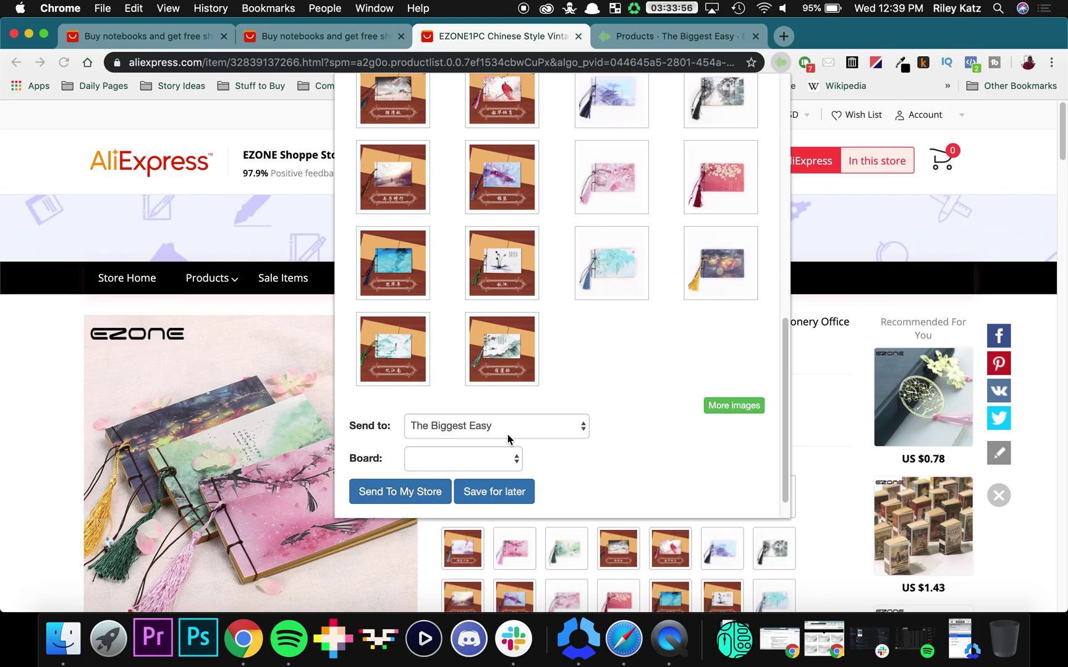
Save the notebook for later in Dropified, changing its board from Phone Cases to Fountain Pens.
click(509, 463)
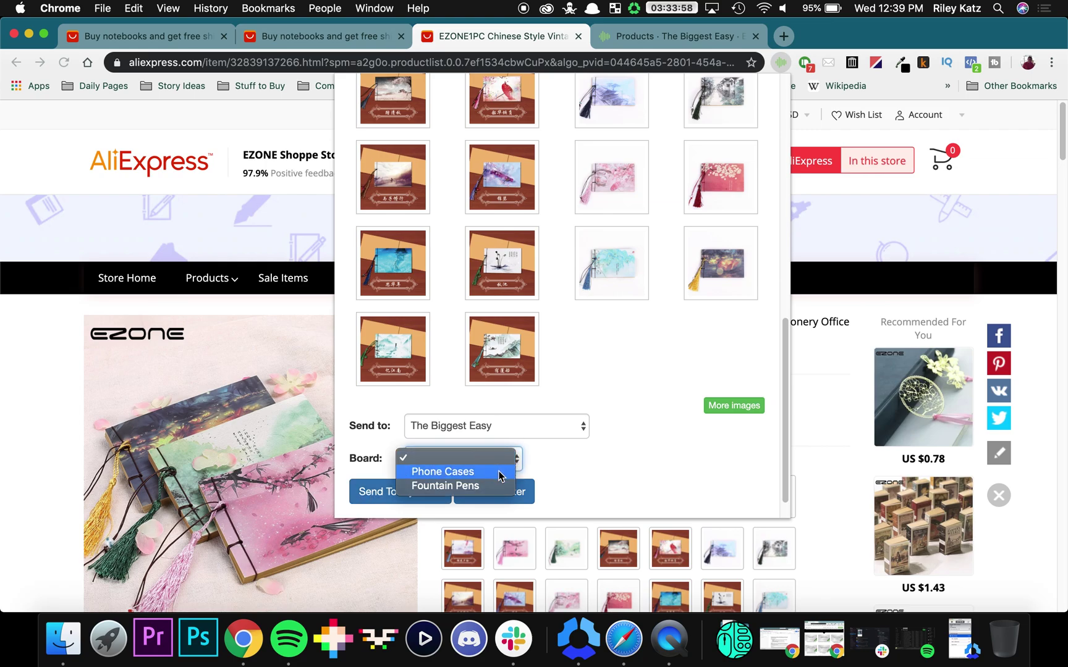
click(444, 472)
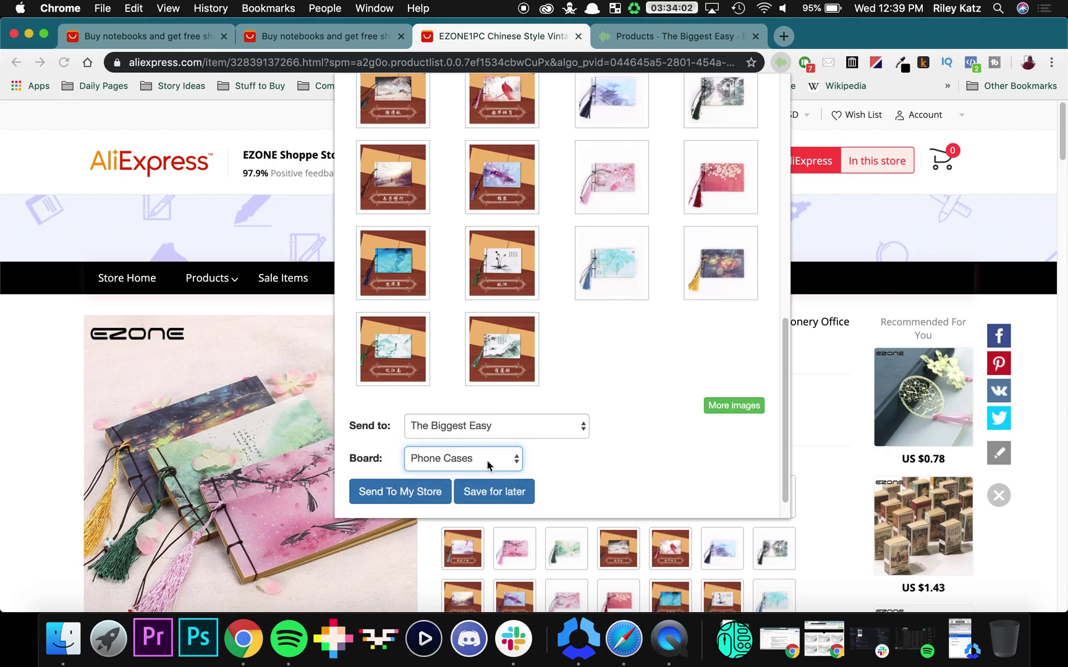
click(495, 492)
scroll(641, 488, down, 1)
click(469, 428)
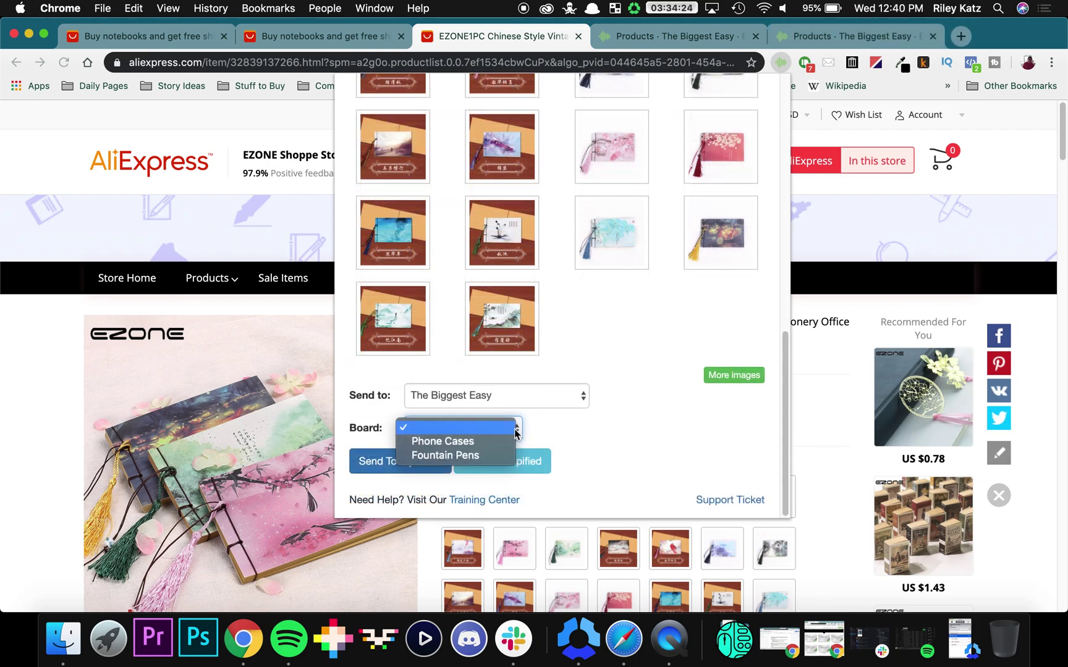
click(469, 455)
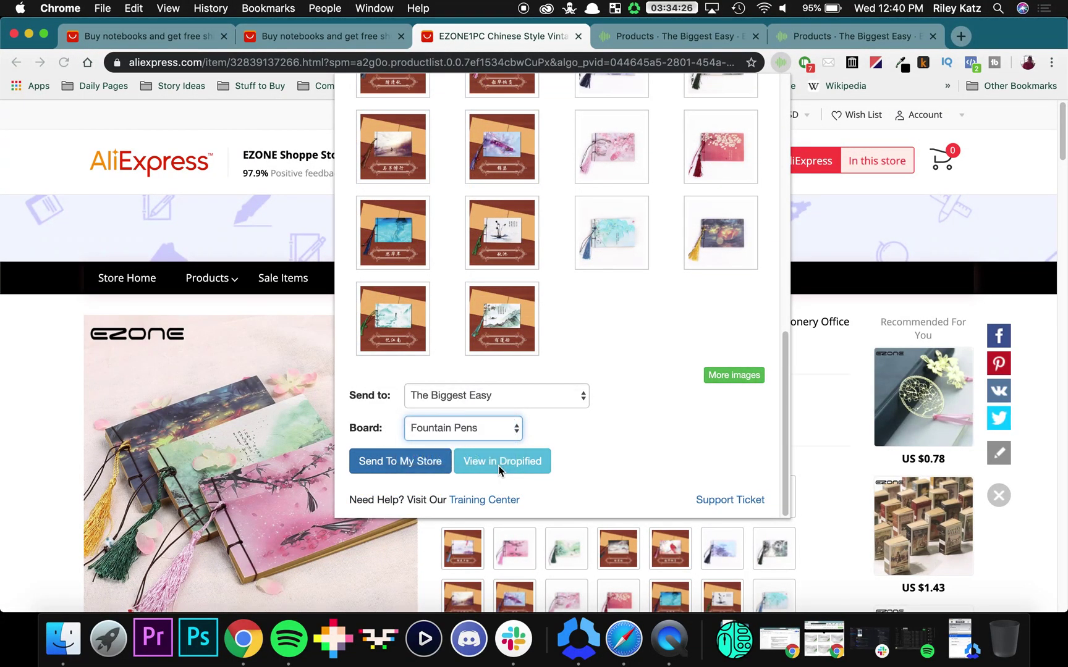
Open the saved EZONE notebook in Dropified and add the Fountain Pens board.
click(510, 464)
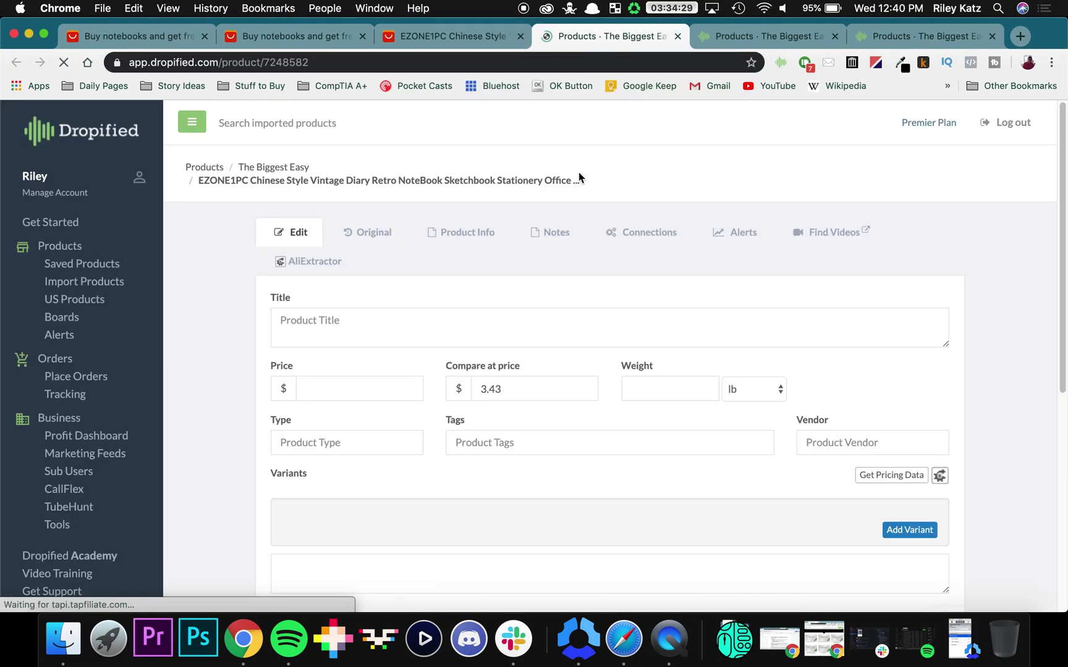
scroll(393, 317, down, 6)
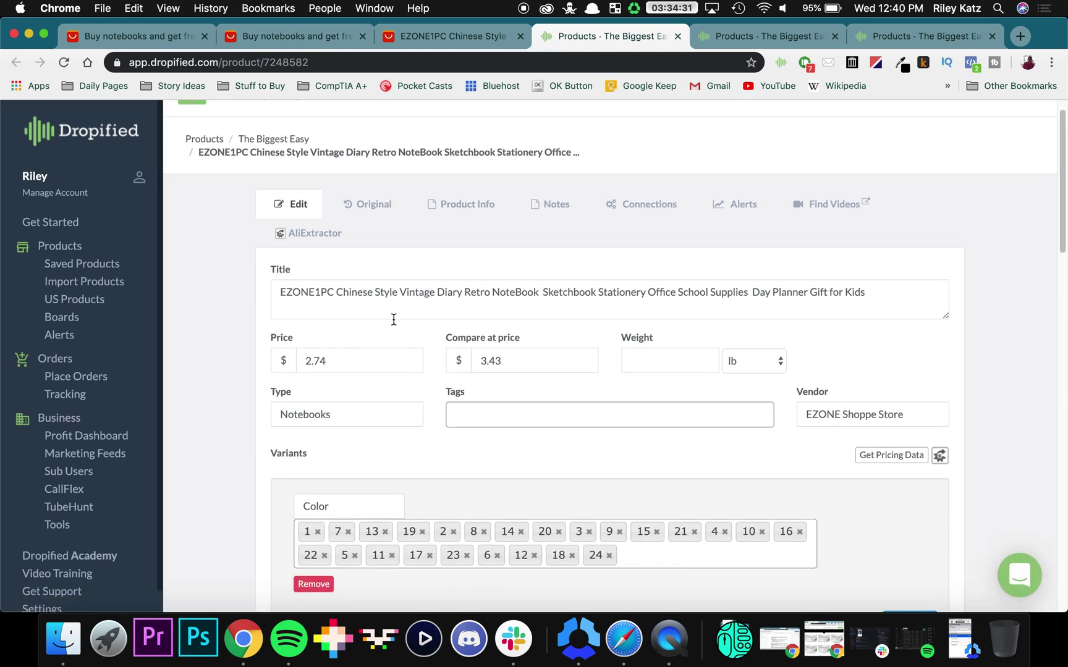
scroll(388, 317, down, 15)
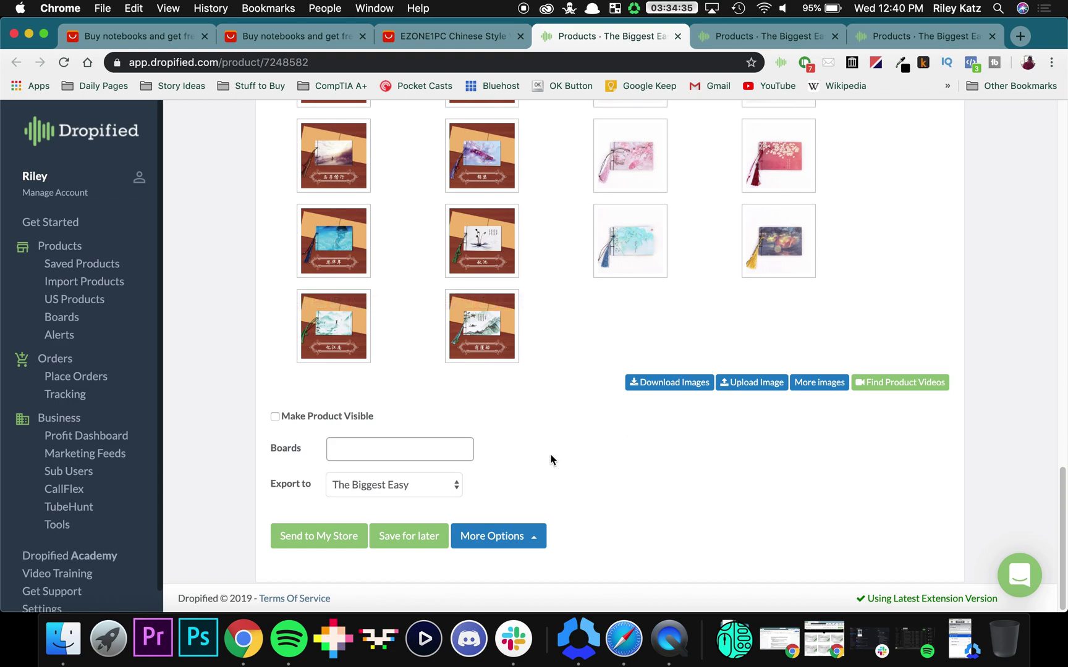
click(446, 451)
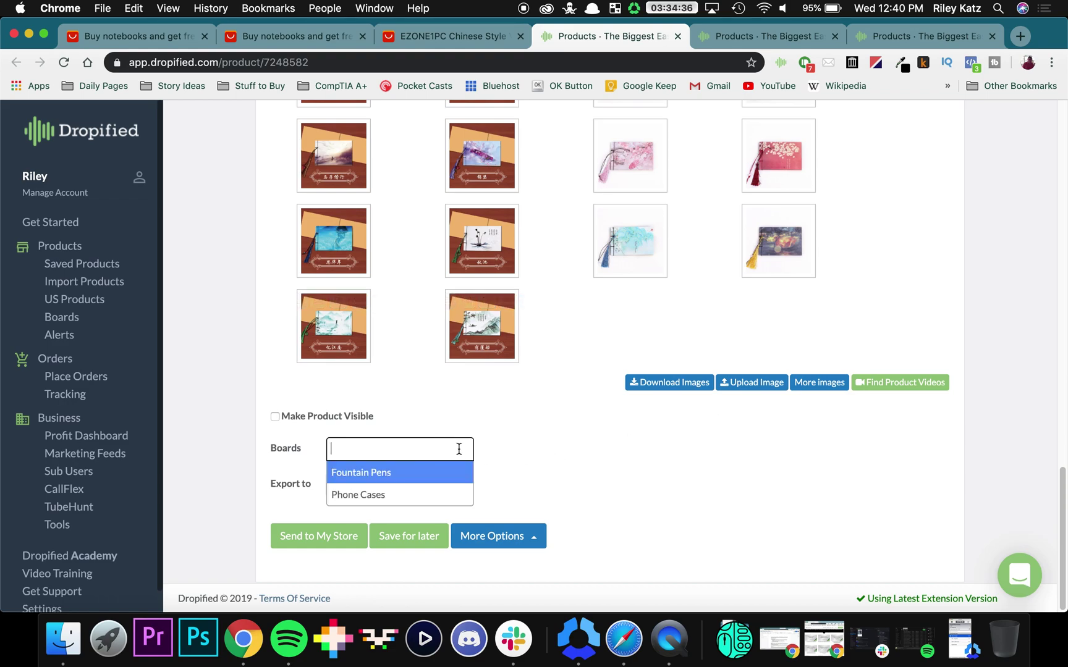
click(379, 484)
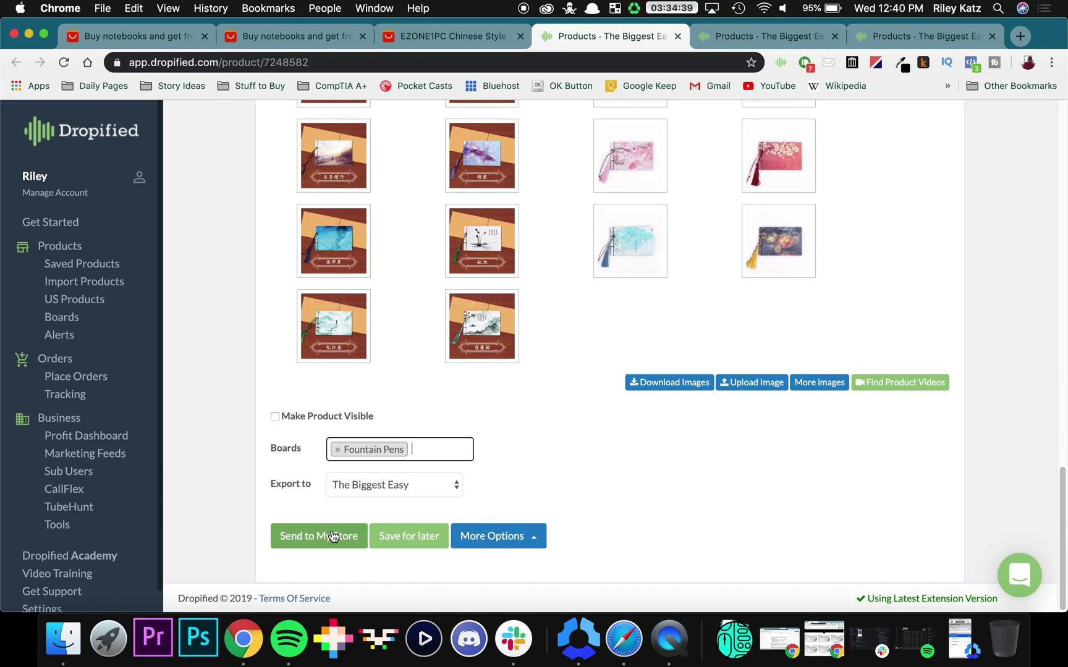